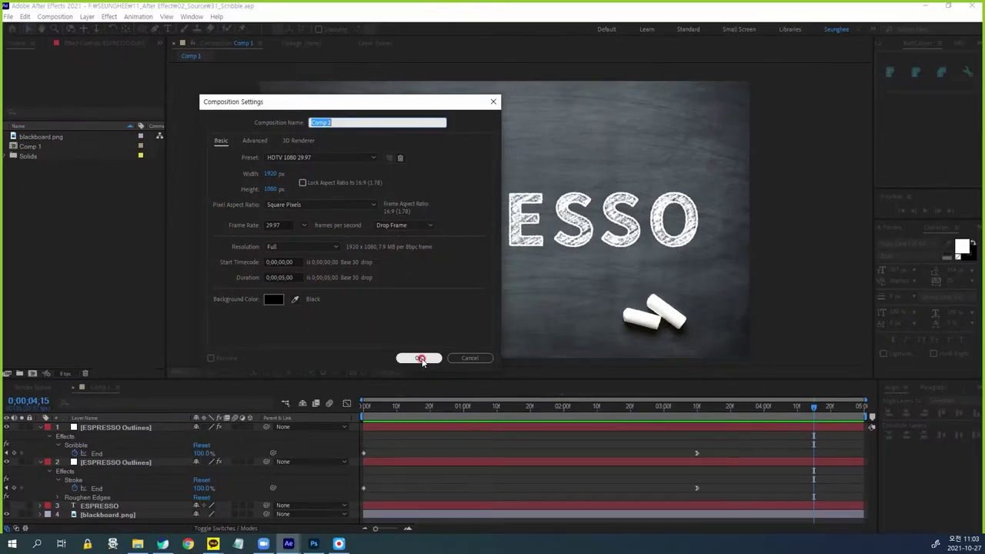
# Create a 1920 x 1080, 29.97 fps, five-second composition and add blackboard.png to it as the background layer.
pyautogui.click(412, 357)
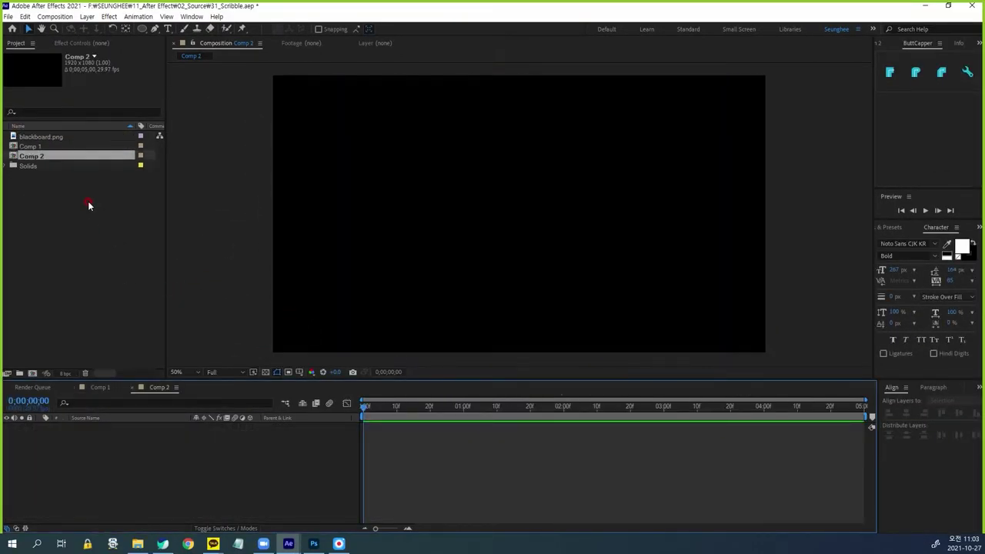
pyautogui.moveTo(41, 139); pyautogui.dragTo(116, 462)
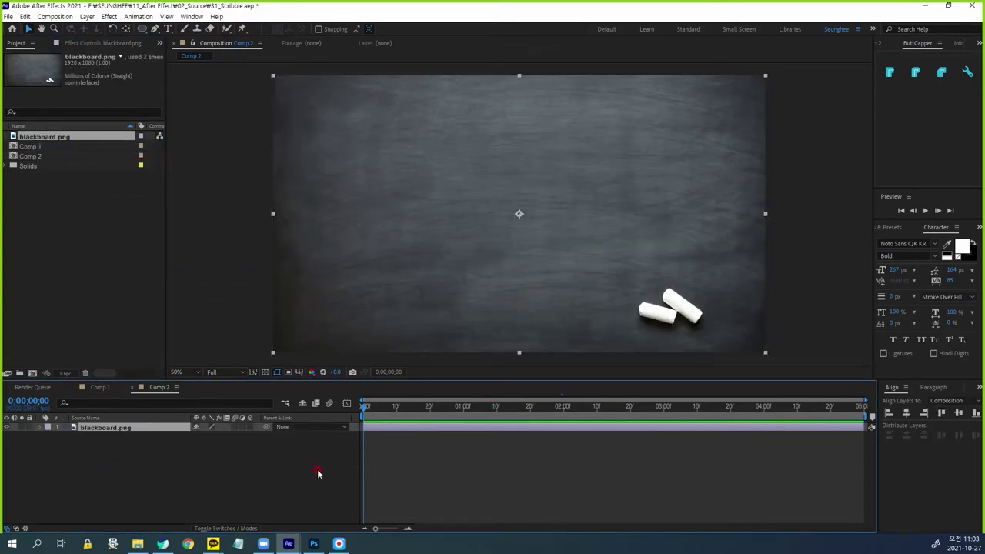
pyautogui.click(286, 480)
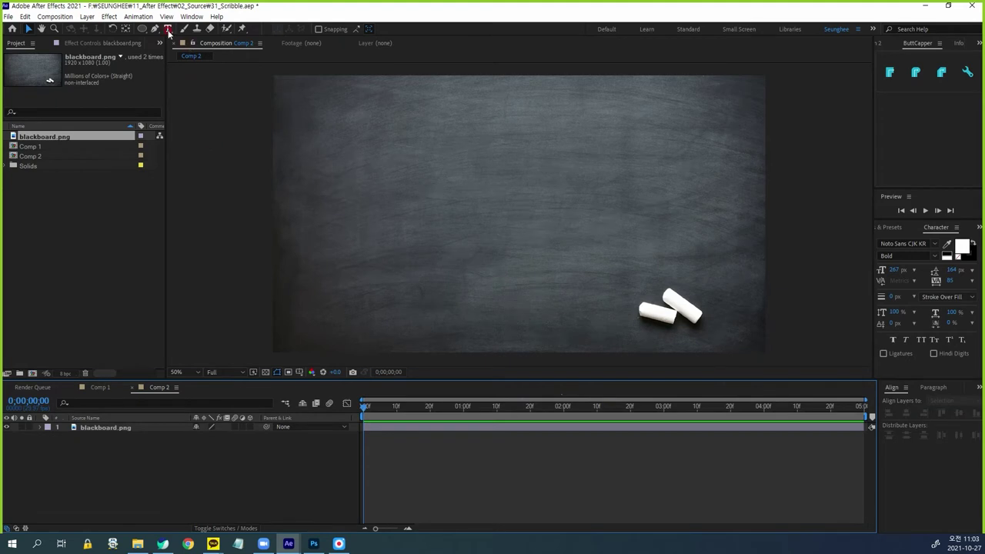
# Add a text layer reading ESPRESSO to Comp 2, using Comp 1's ESPRESSO text layer as the reference.
pyautogui.click(100, 387)
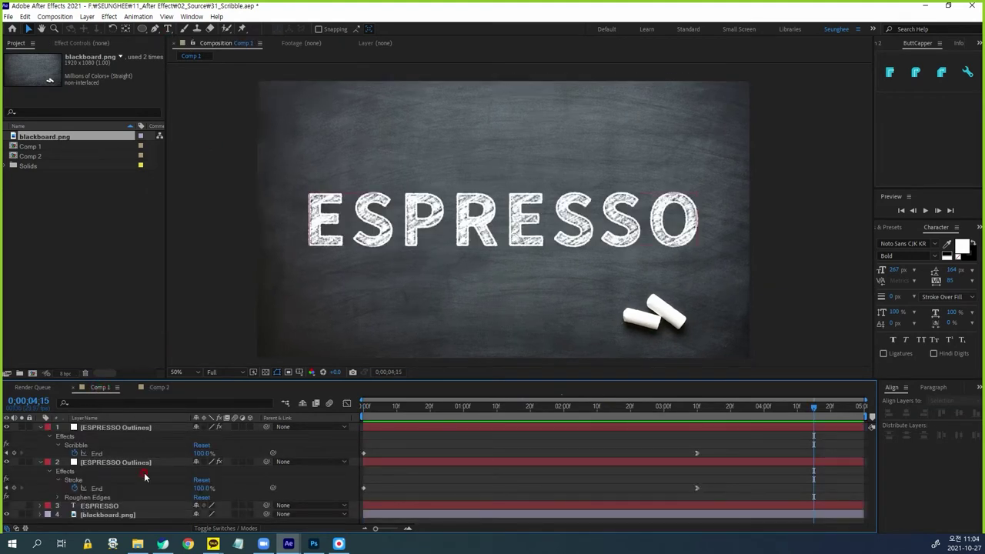
pyautogui.click(114, 507)
pyautogui.doubleClick(131, 506)
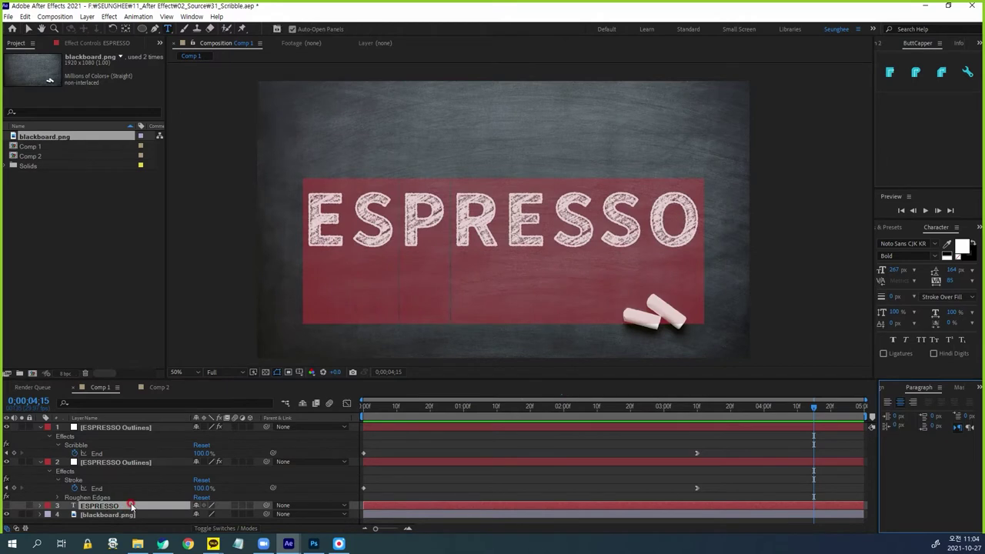
pyautogui.click(154, 388)
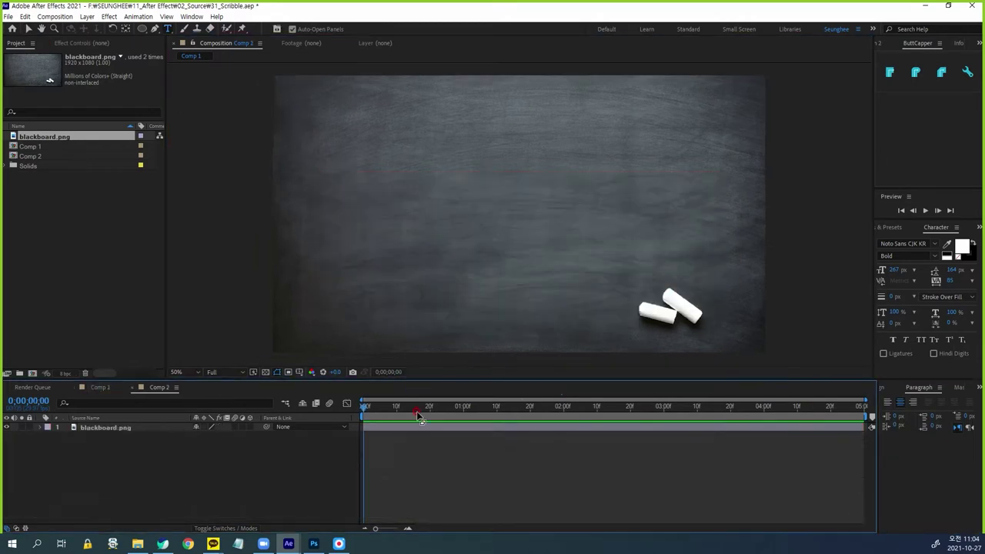
pyautogui.click(354, 229)
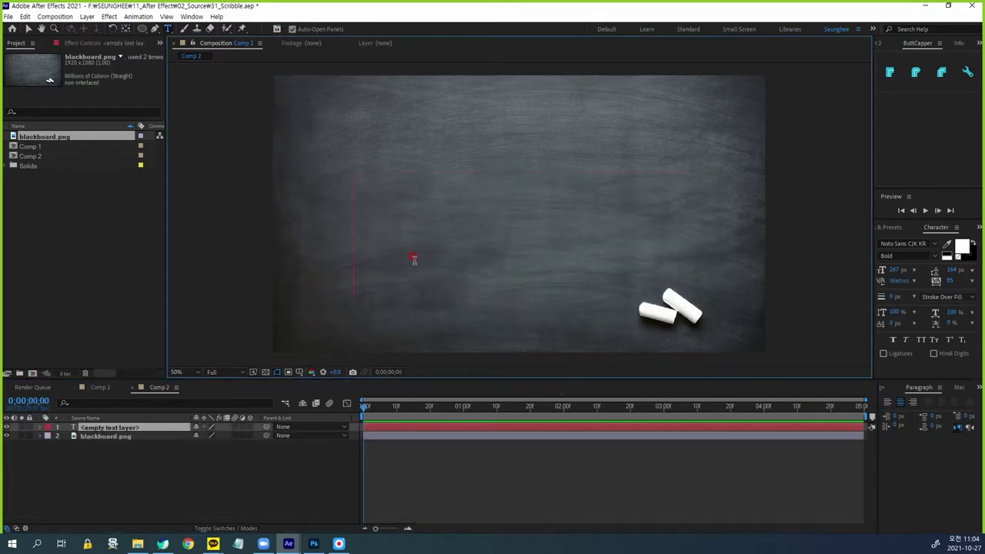
pyautogui.write('ESPRESSO')
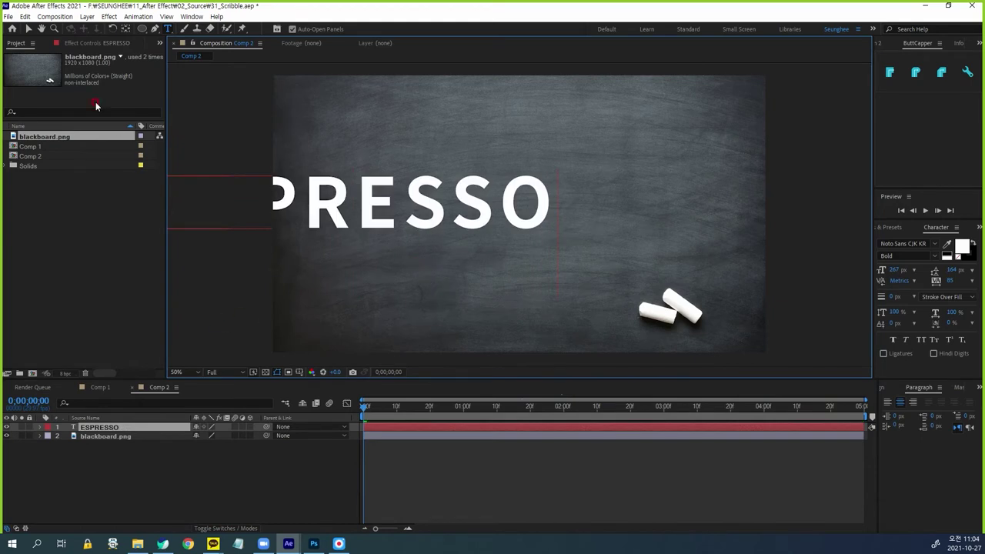
# Move the ESPRESSO text into the frame and centre it horizontally and vertically in the composition.
pyautogui.click(29, 30)
pyautogui.moveTo(366, 219); pyautogui.dragTo(541, 231)
pyautogui.click(889, 389)
pyautogui.click(906, 413)
pyautogui.click(959, 413)
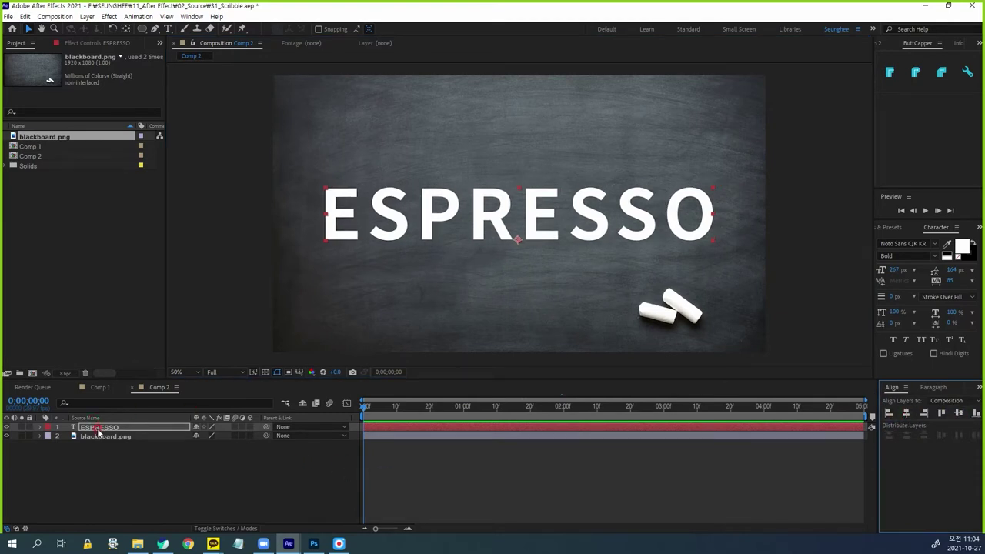
# Create masks from the ESPRESSO text layer.
pyautogui.click(187, 446)
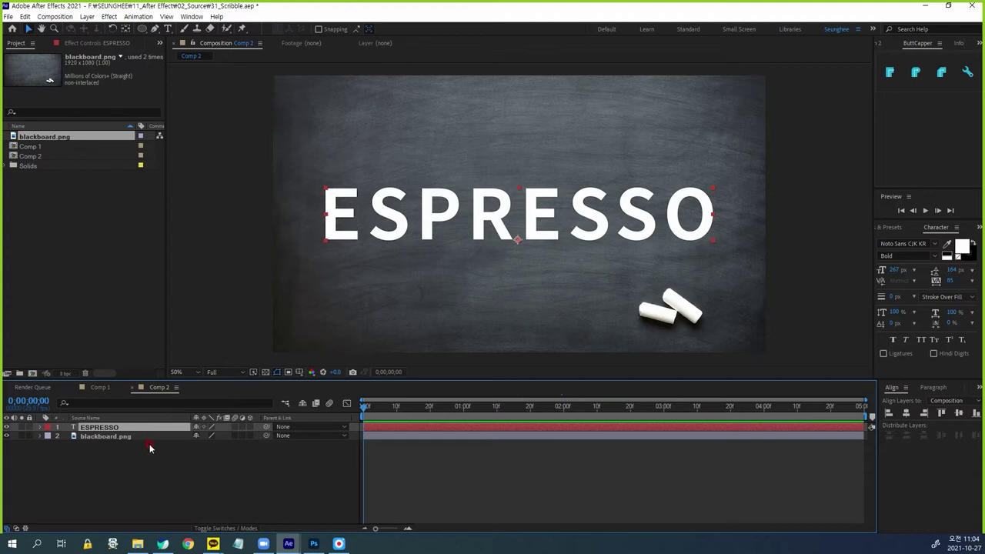
pyautogui.rightClick(101, 430)
pyautogui.moveTo(141, 347)
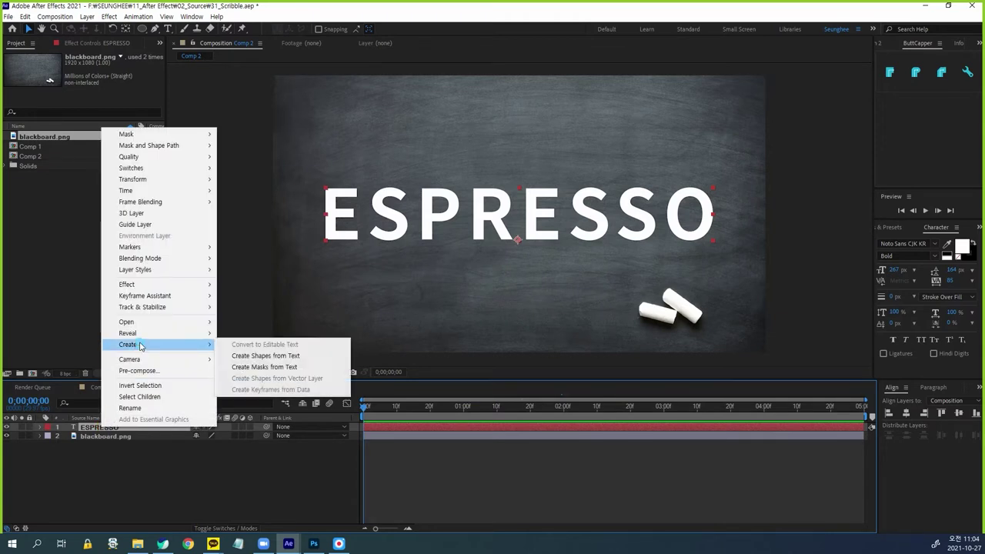
pyautogui.click(265, 368)
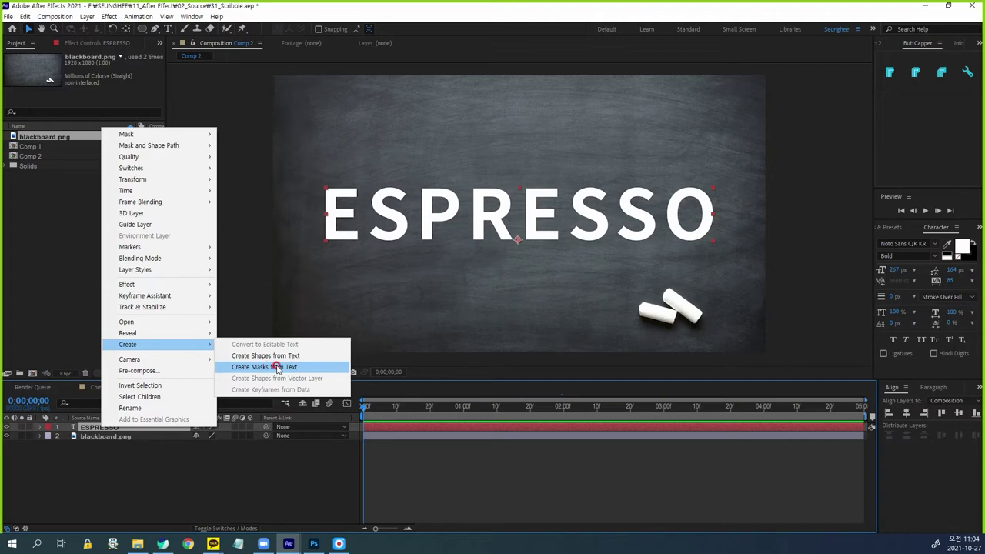
pyautogui.click(278, 367)
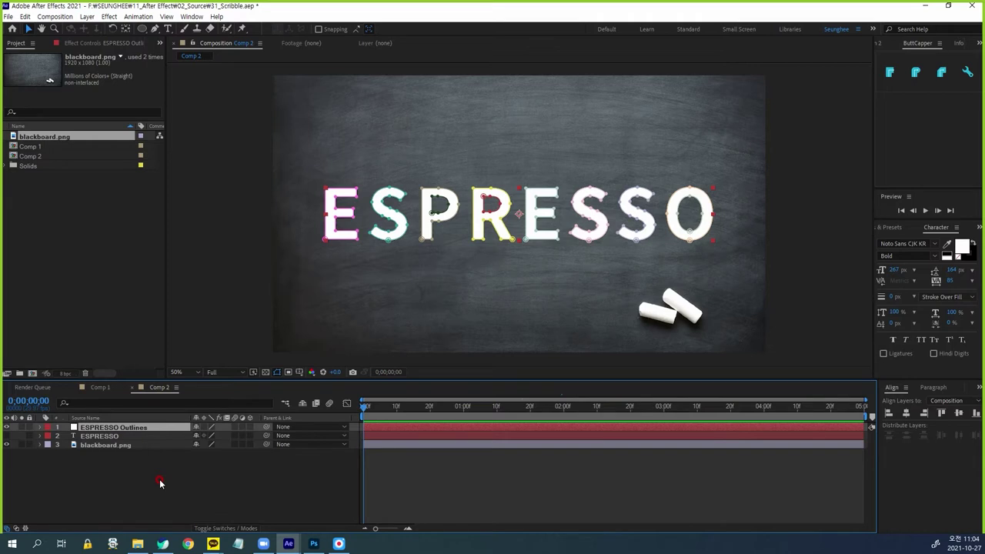
# Apply the Stroke effect to the ESPRESSO Outlines layer for all masks, with the paint style On Transparent.
pyautogui.click(108, 427)
pyautogui.click(110, 17)
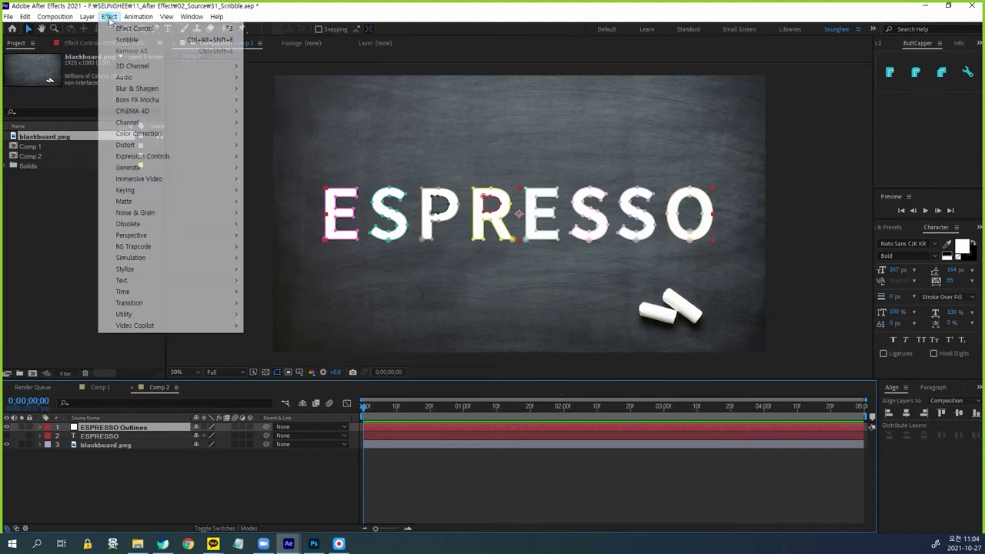
pyautogui.moveTo(129, 168)
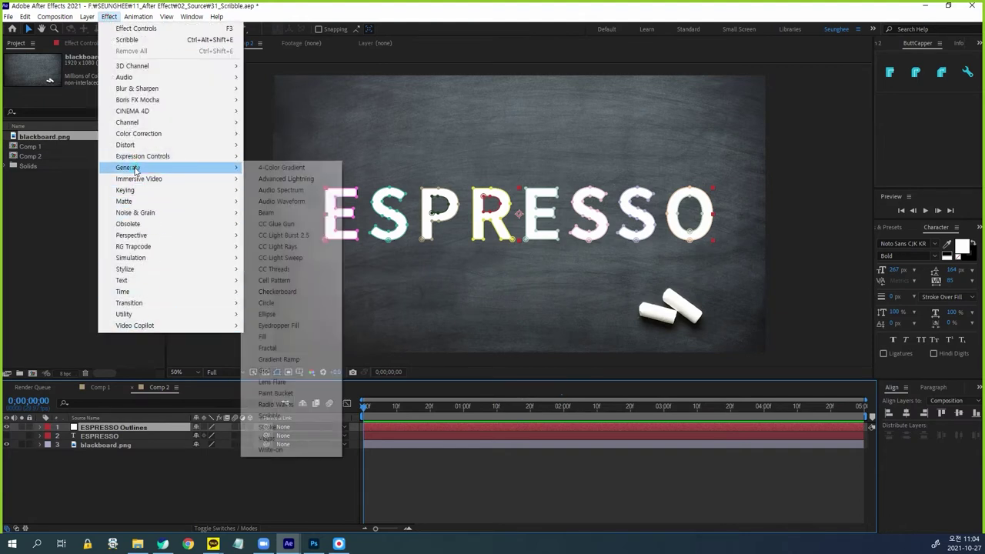
pyautogui.click(268, 428)
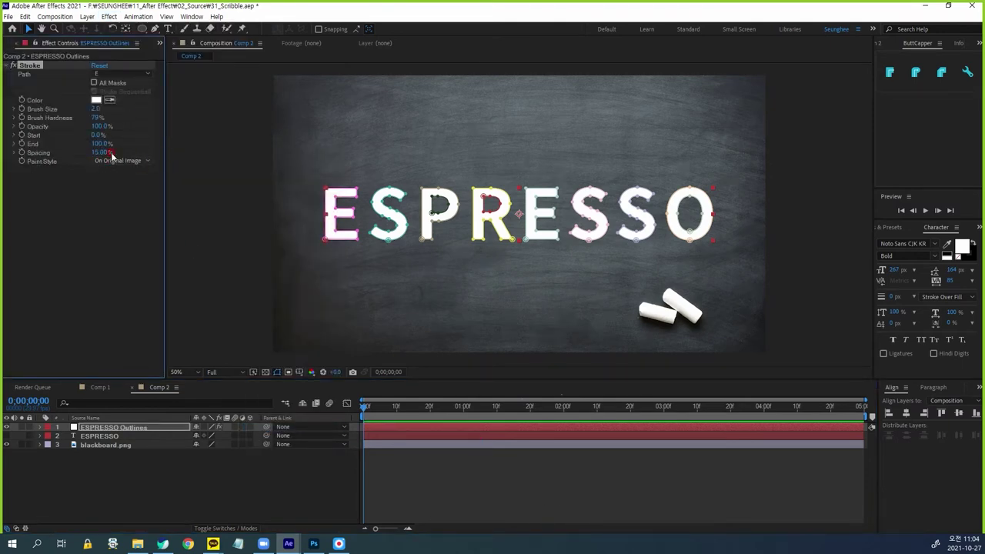
pyautogui.click(100, 83)
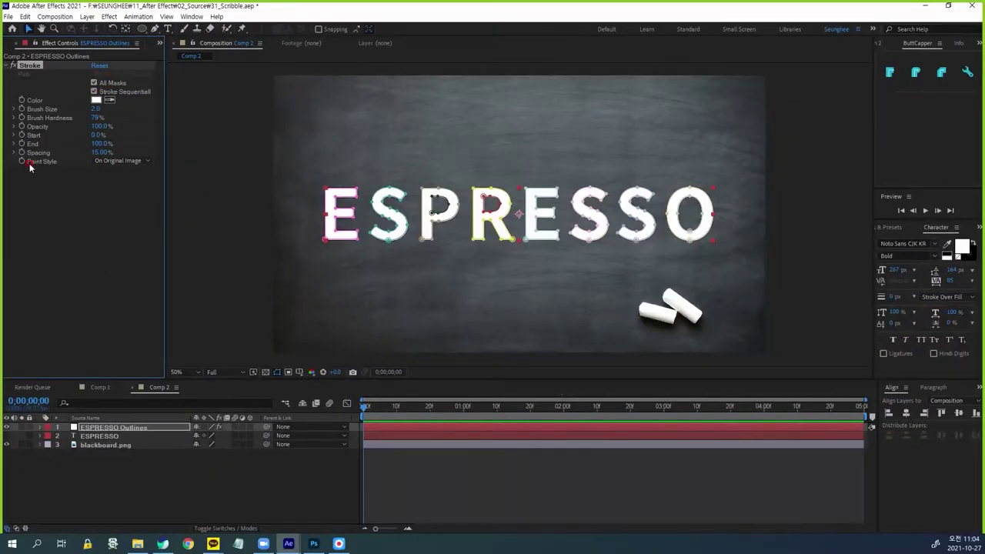
pyautogui.click(132, 161)
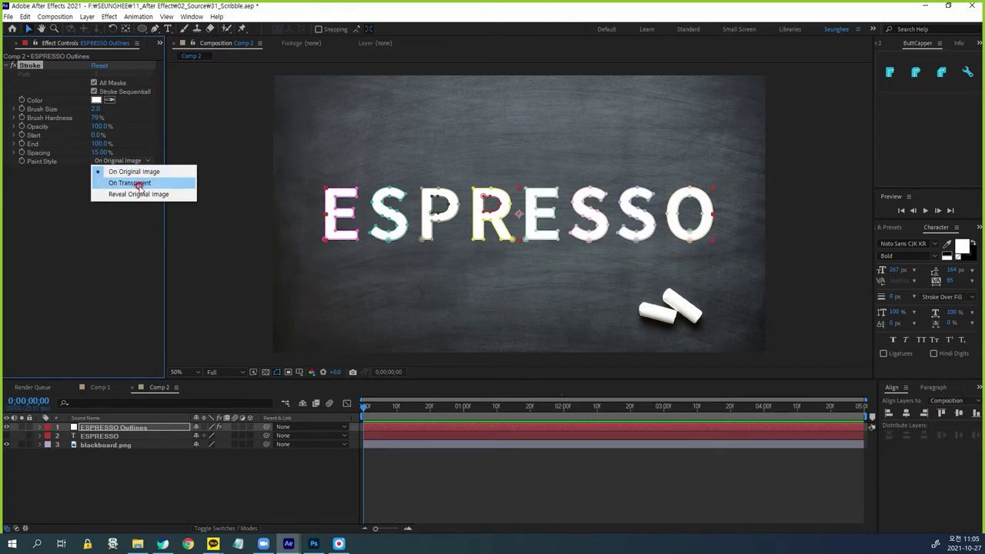
pyautogui.click(135, 182)
# Try the Reveal Original Image paint style on the Stroke effect and return to On Transparent.
pyautogui.scroll(1, 344, 237)
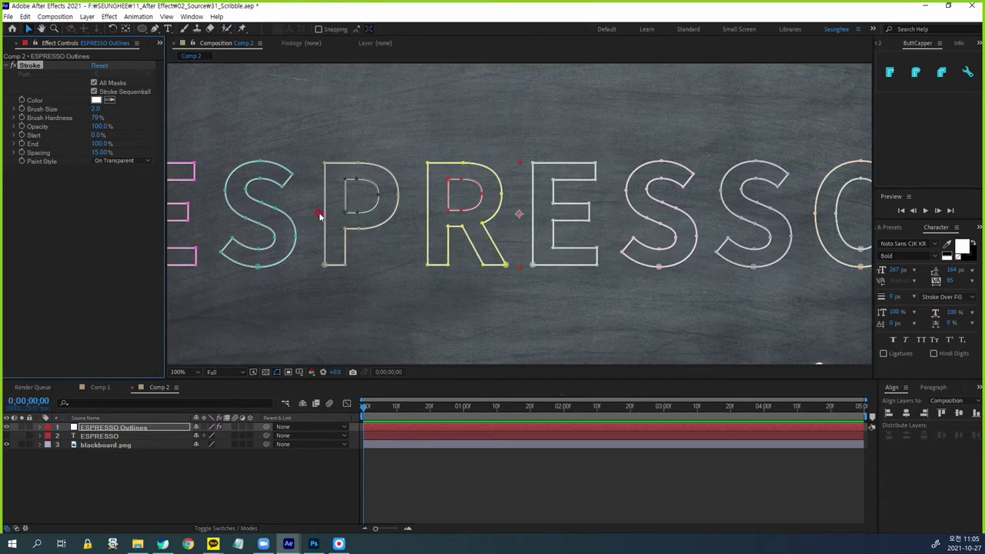
pyautogui.moveTo(310, 223); pyautogui.dragTo(414, 229)
pyautogui.click(127, 162)
pyautogui.click(139, 195)
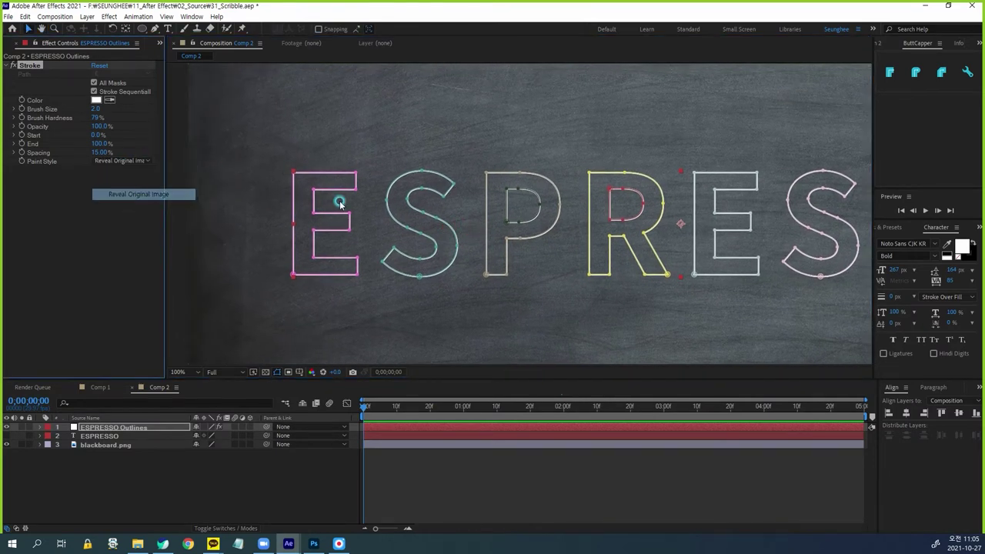
pyautogui.click(121, 161)
pyautogui.click(130, 185)
pyautogui.click(144, 191)
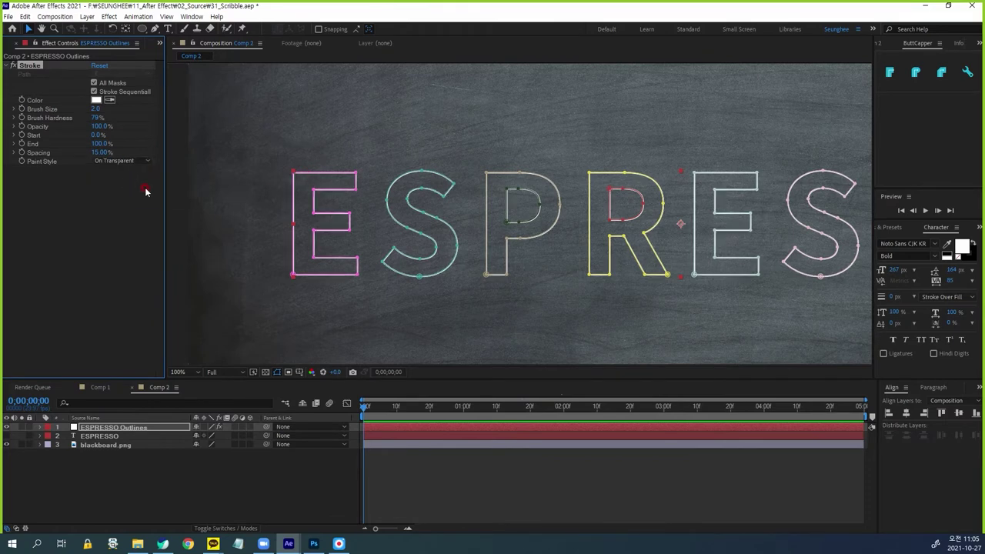
# Set the Stroke effect's brush size to 6.
pyautogui.click(96, 109)
pyautogui.click(152, 128)
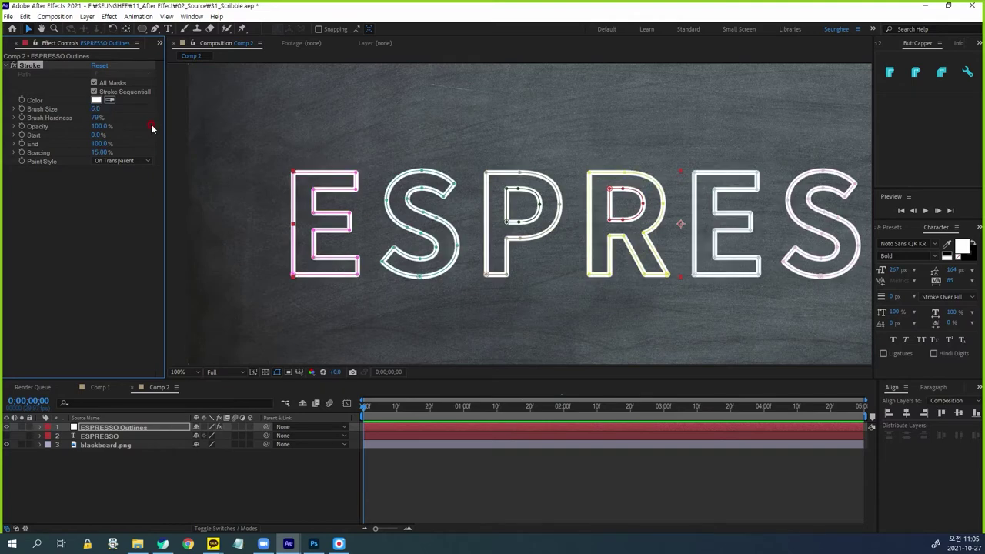
pyautogui.click(142, 247)
# Apply the Roughen Edges effect to the ESPRESSO Outlines layer and set its border to 4.
pyautogui.click(108, 16)
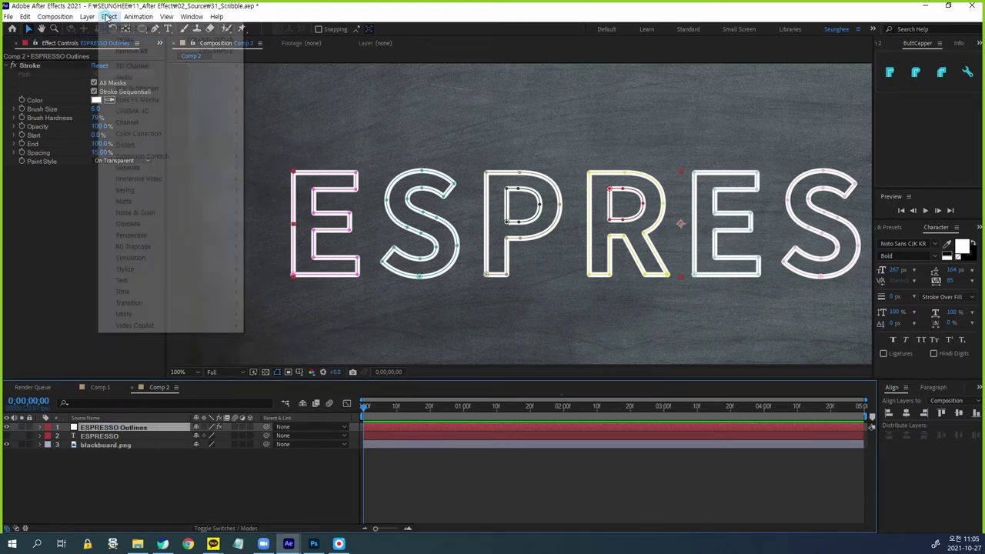
pyautogui.moveTo(143, 267)
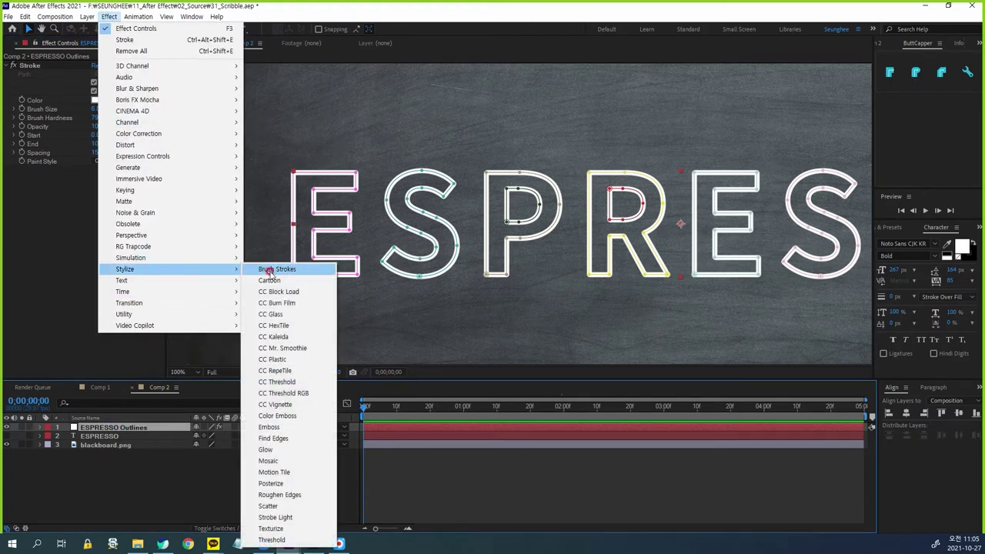
pyautogui.click(281, 495)
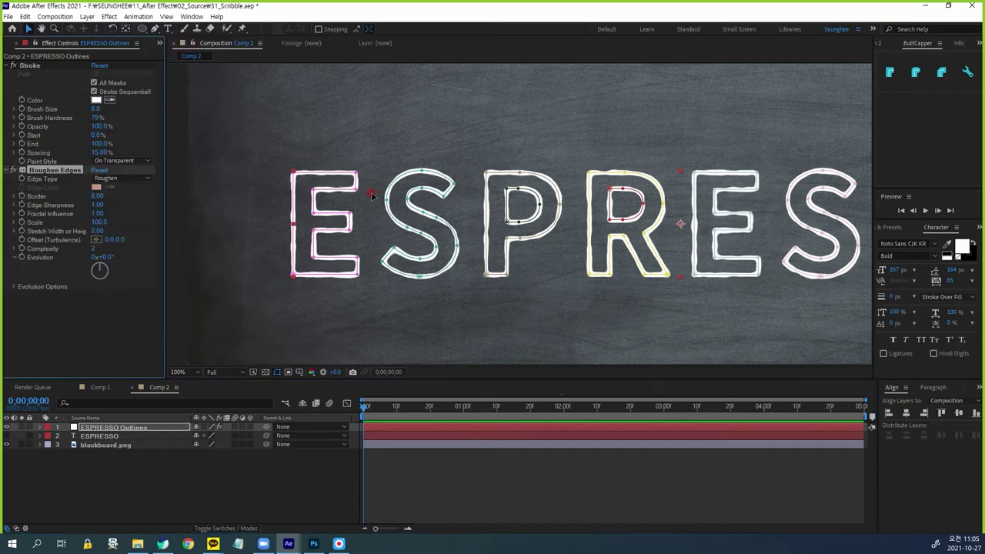
pyautogui.click(98, 196)
pyautogui.press('Return')
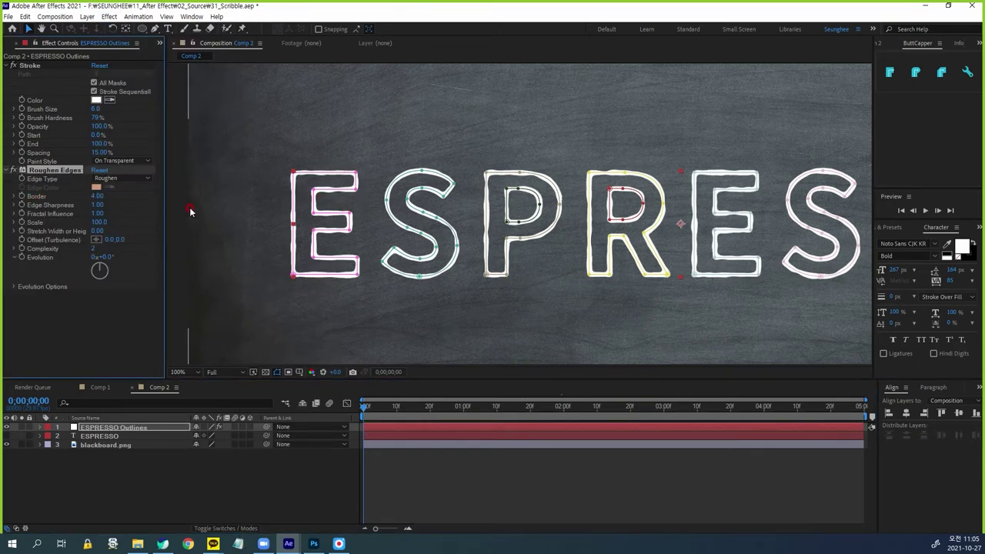
# Set the Roughen Edges scale to 20 for a finer chalk-like edge on the letter outlines.
pyautogui.scroll(1, 314, 217)
pyautogui.moveTo(351, 204); pyautogui.dragTo(610, 184)
pyautogui.click(106, 222)
pyautogui.write('20')
pyautogui.press('Return')
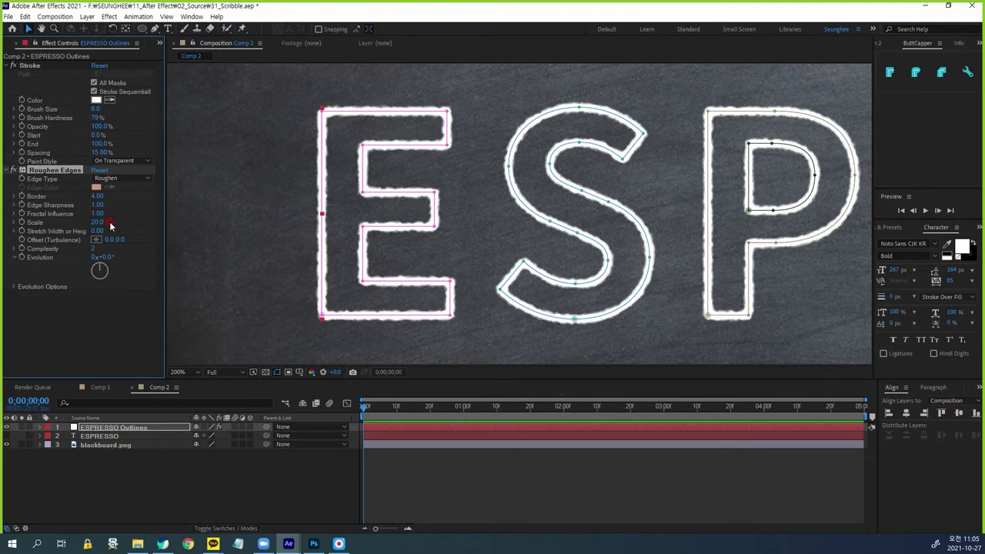
pyautogui.click(439, 479)
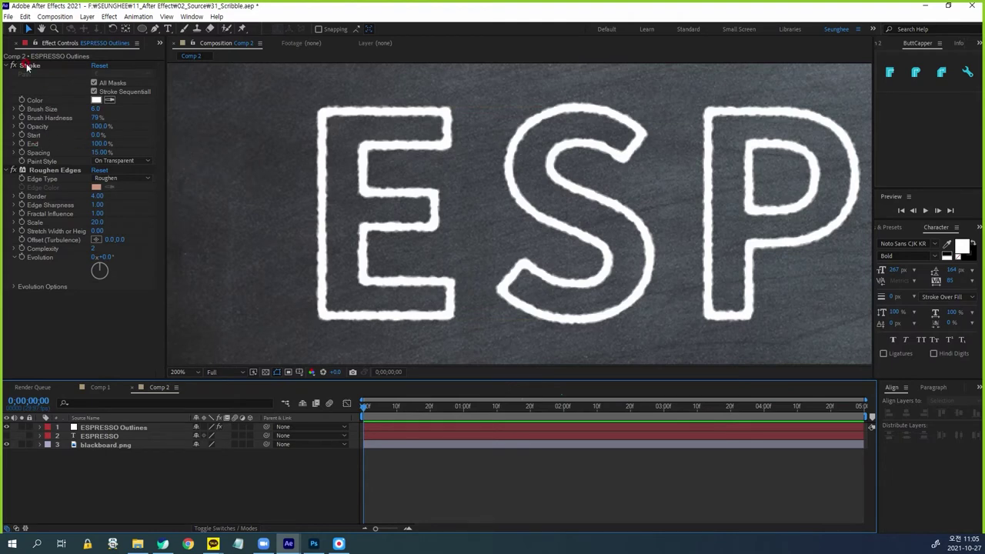
# Set the Stroke effect's opacity to 90%.
pyautogui.click(97, 126)
pyautogui.write('90')
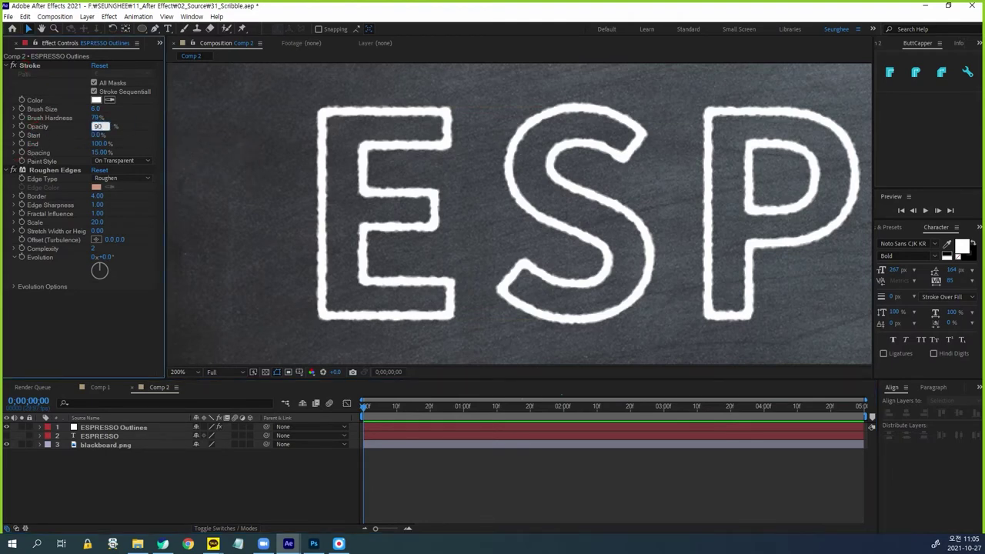
pyautogui.press('Return')
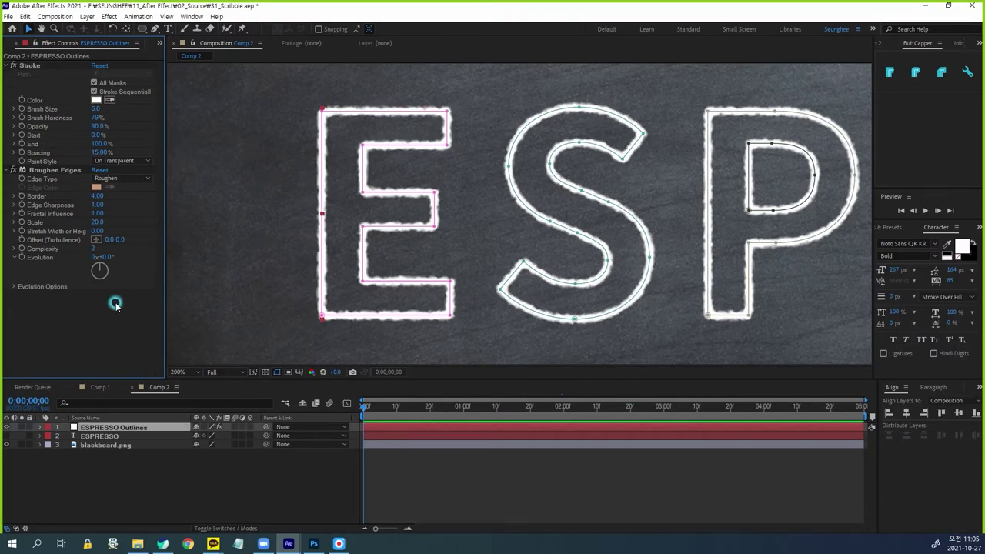
# Add a keyframe for the Stroke effect's End value of 100% at the 3-second mark.
pyautogui.hotkey('ctrl', '1')
pyautogui.moveTo(45, 75)
pyautogui.mouseDown()
pyautogui.moveTo(13, 61)
pyautogui.moveTo(49, 70)
pyautogui.mouseUp()
pyautogui.scroll(-4, 565, 268)
pyautogui.moveTo(563, 271); pyautogui.dragTo(457, 270)
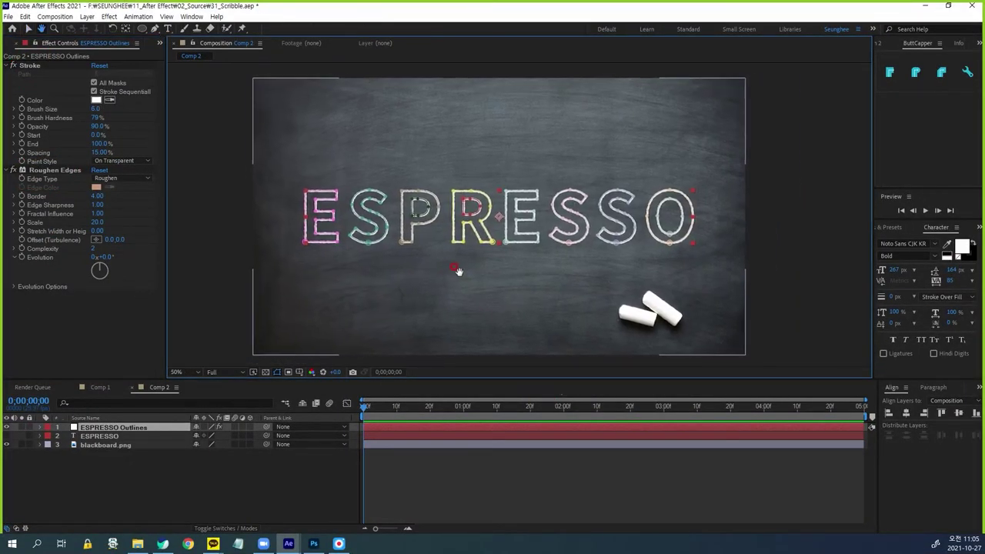
pyautogui.click(665, 411)
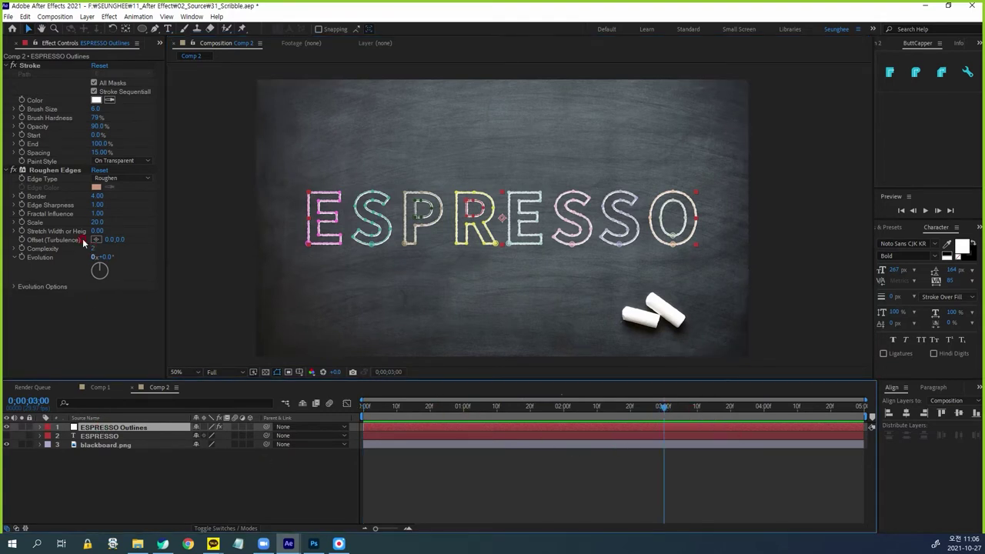
pyautogui.click(24, 145)
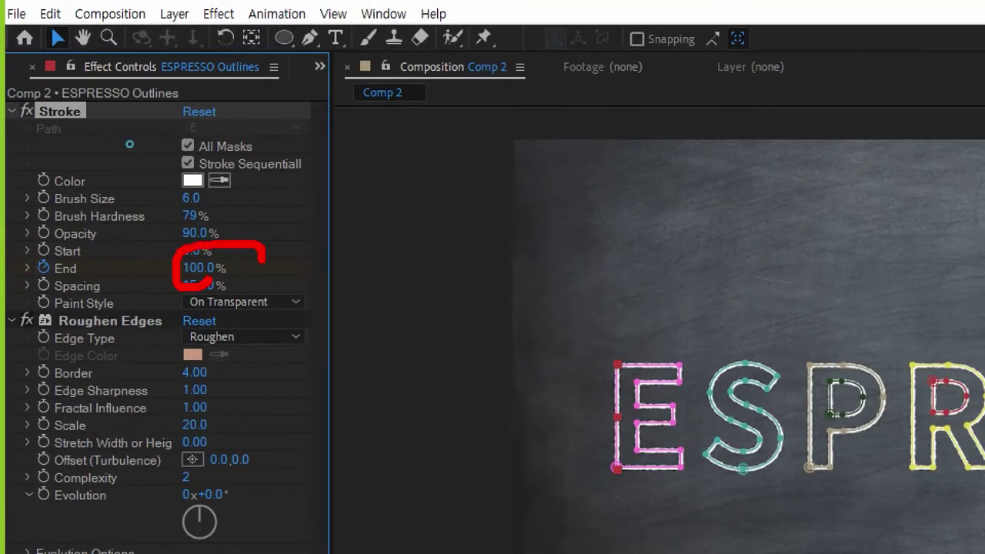
pyautogui.moveTo(207, 281); pyautogui.dragTo(259, 263)
pyautogui.moveTo(119, 286); pyautogui.dragTo(2, 282)
# Set the Stroke effect's End to 0% at the start of the composition and reveal the outline layer's keyframes.
pyautogui.moveTo(665, 411); pyautogui.dragTo(183, 396)
pyautogui.click(102, 144)
pyautogui.write('0')
pyautogui.press('Return')
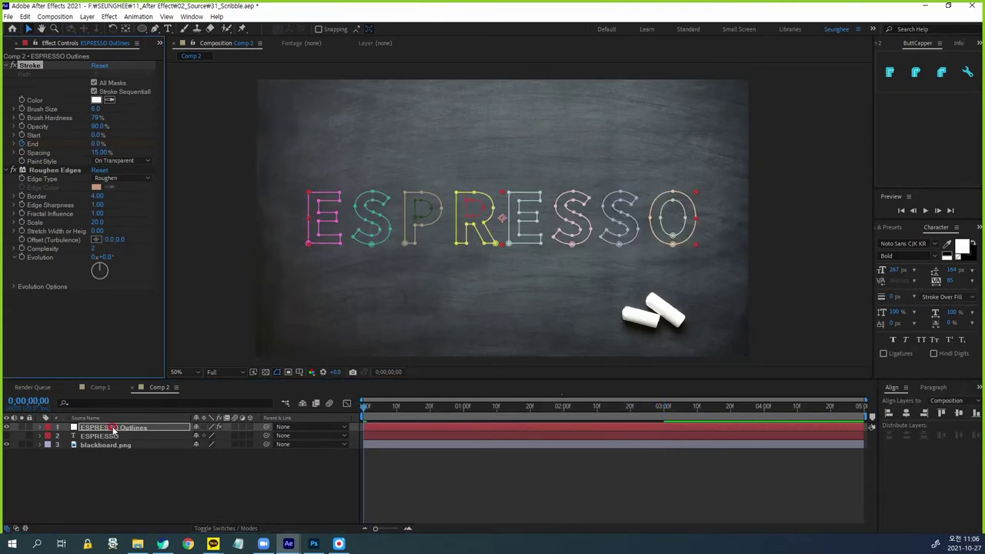
pyautogui.click(112, 427)
pyautogui.press('u')
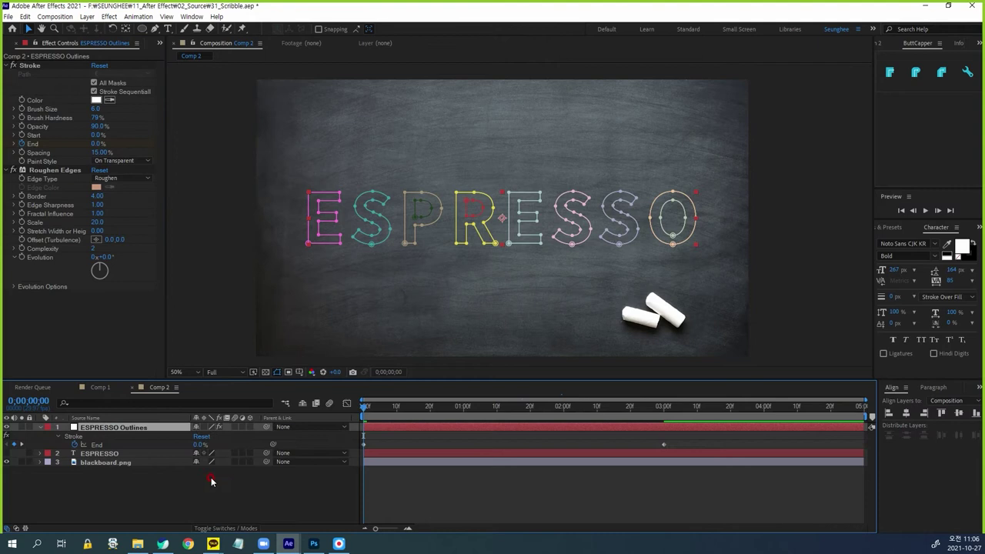
# Apply Easy Ease In to the Stroke End keyframe at 3 seconds and preview the outline animation.
pyautogui.click(663, 445)
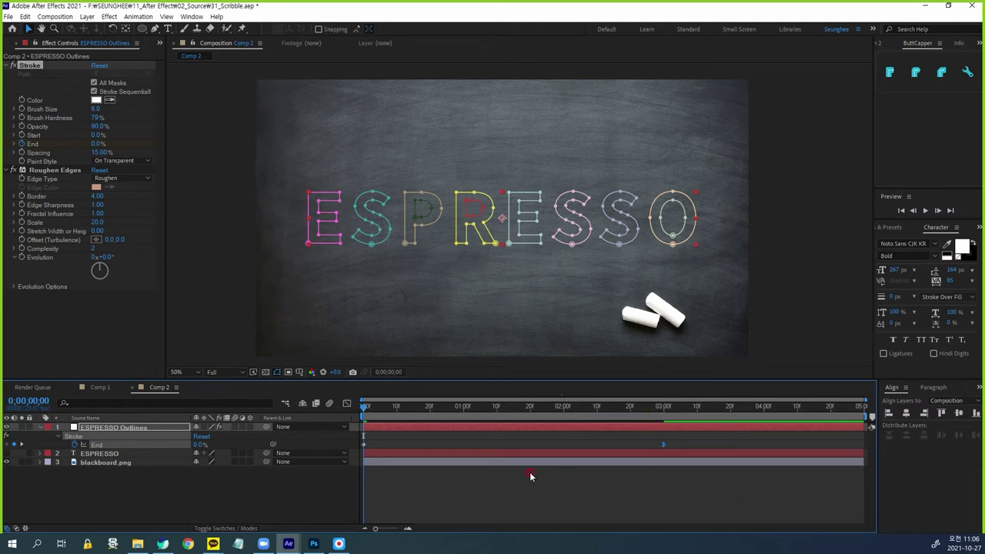
pyautogui.click(420, 506)
pyautogui.press('space')
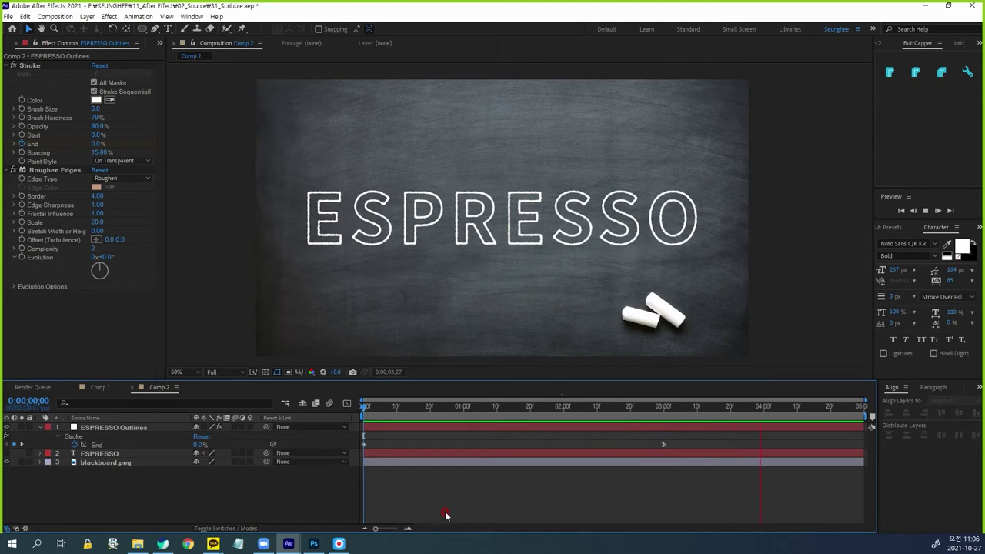
# Duplicate the ESPRESSO Outlines layer and solo the duplicate.
pyautogui.click(127, 428)
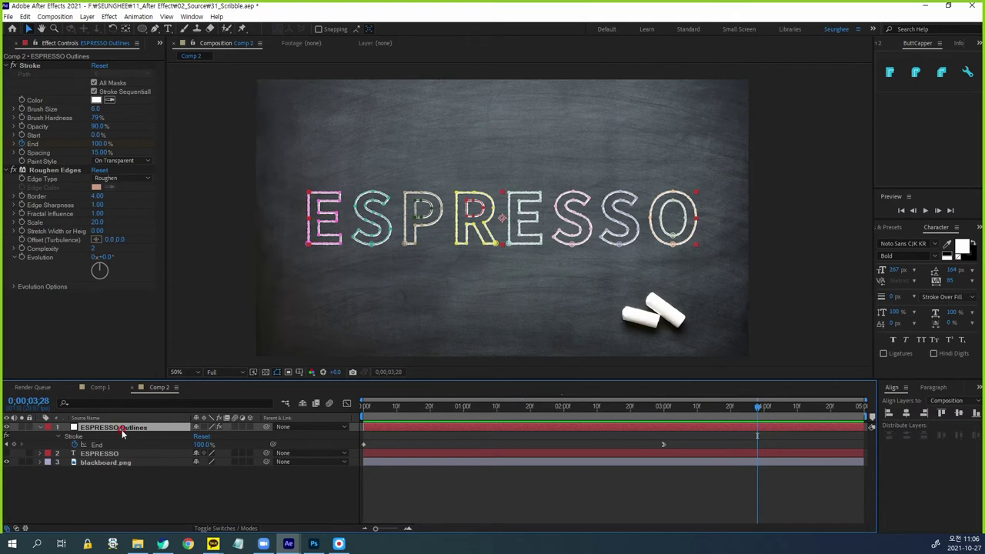
pyautogui.hotkey('ctrl', 'd')
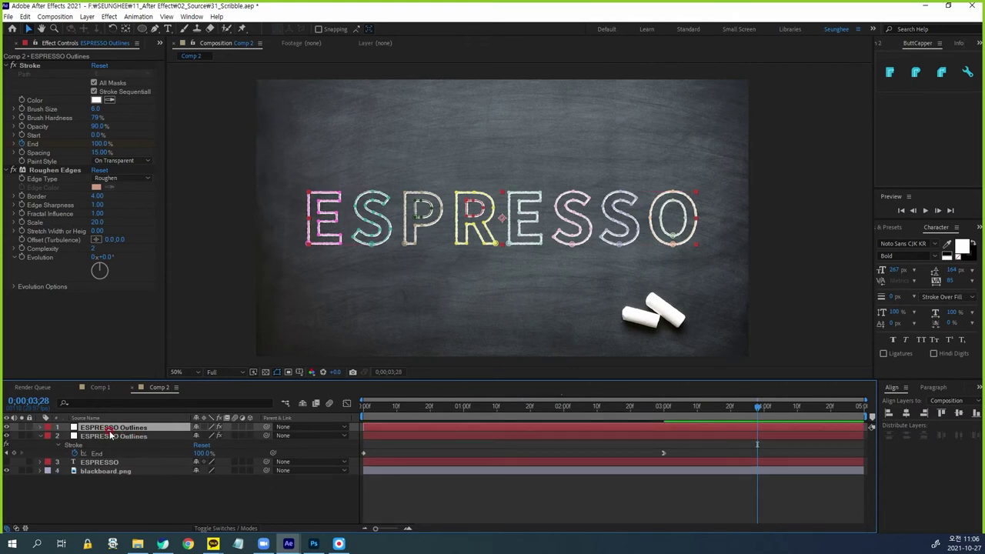
pyautogui.click(23, 427)
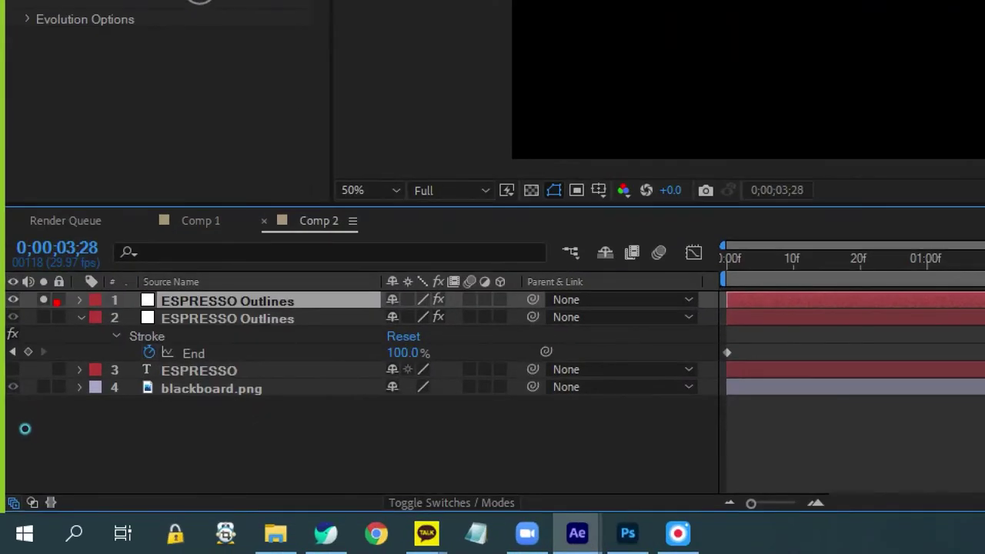
pyautogui.moveTo(31, 431)
pyautogui.mouseDown()
pyautogui.moveTo(37, 421)
pyautogui.moveTo(35, 440)
pyautogui.mouseUp()
# Replace the Stroke effect on the duplicated outline layer with the Scribble effect.
pyautogui.click(30, 54)
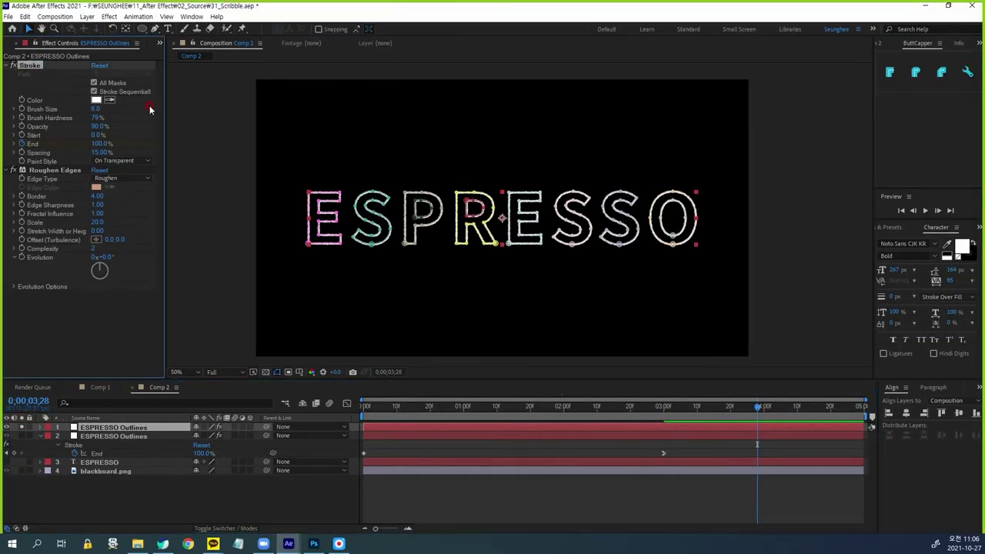
pyautogui.press('Delete')
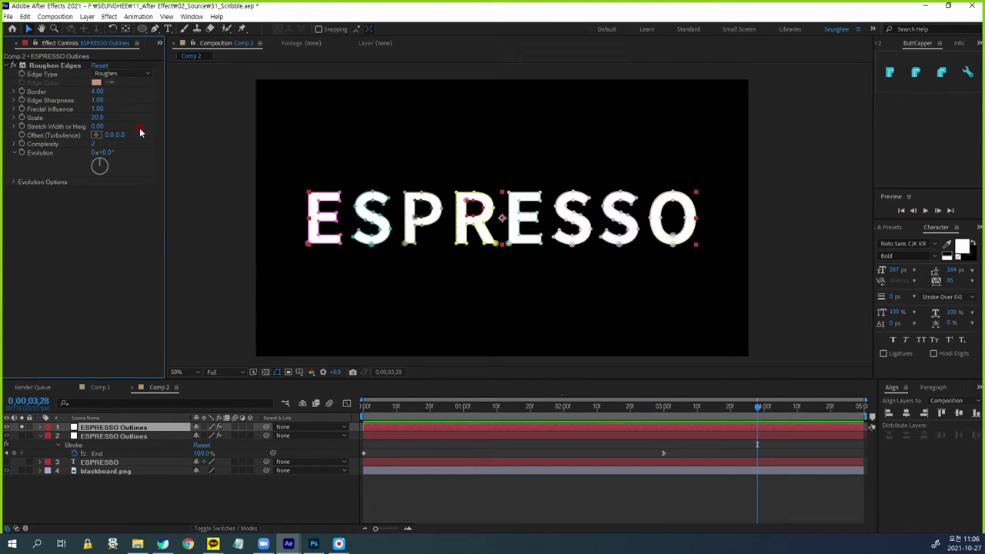
pyautogui.click(112, 17)
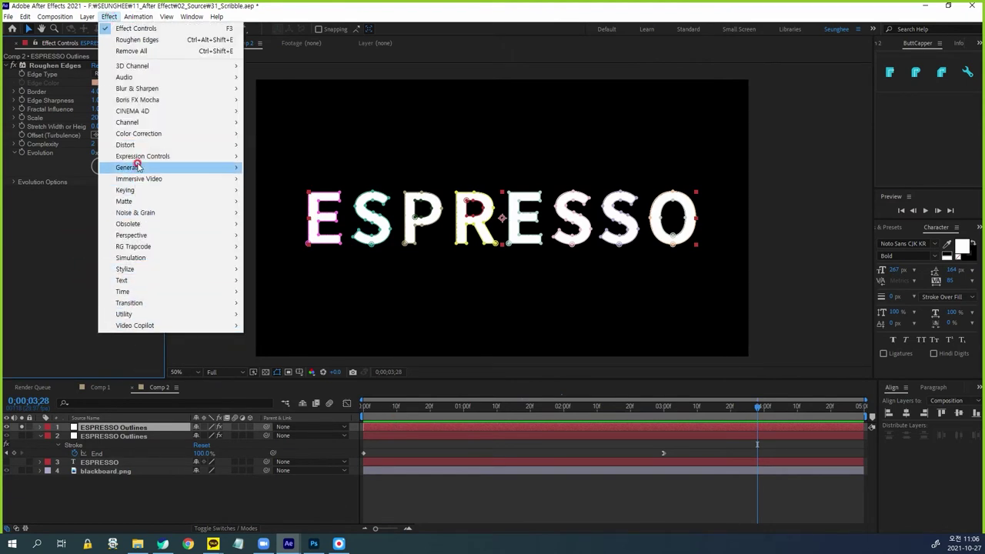
pyautogui.moveTo(137, 167)
pyautogui.click(268, 413)
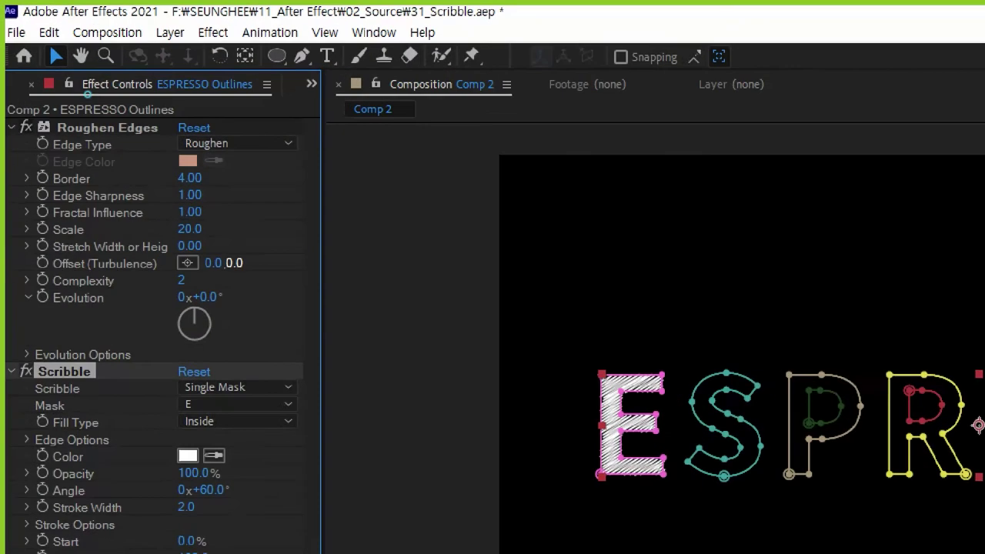
pyautogui.click(157, 128)
pyautogui.moveTo(135, 125)
pyautogui.mouseDown()
pyautogui.moveTo(96, 98)
pyautogui.moveTo(112, 139)
pyautogui.mouseUp()
pyautogui.moveTo(110, 171)
pyautogui.mouseDown()
pyautogui.moveTo(102, 373)
pyautogui.moveTo(220, 364)
pyautogui.mouseUp()
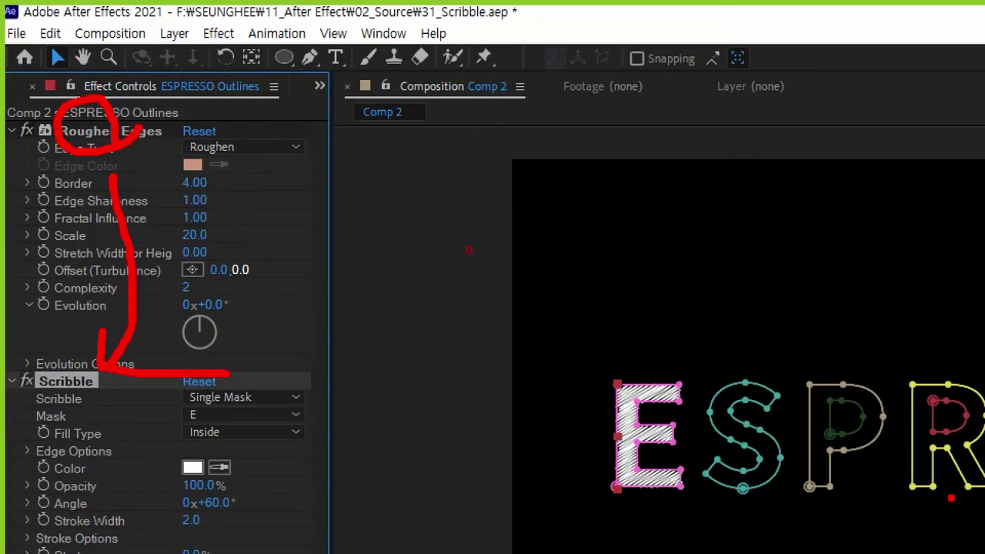
pyautogui.moveTo(543, 403)
pyautogui.mouseDown()
pyautogui.moveTo(616, 444)
pyautogui.moveTo(562, 465)
pyautogui.mouseUp()
pyautogui.press('Escape')
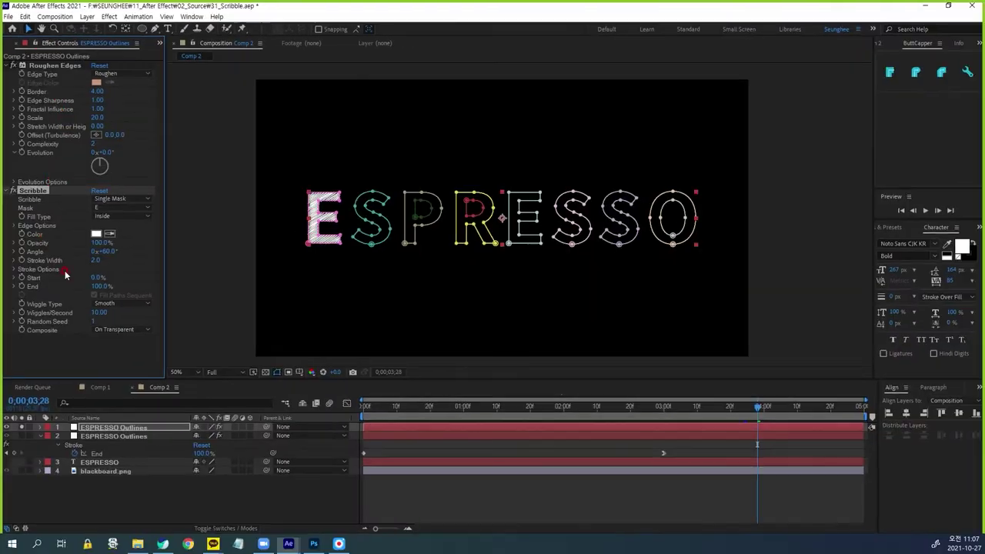
# Move the Scribble effect above Roughen Edges in the effect order and inspect the letter fill up close.
pyautogui.moveTo(67, 104); pyautogui.dragTo(46, 66)
pyautogui.scroll(1, 312, 217)
pyautogui.moveTo(265, 229); pyautogui.dragTo(501, 231)
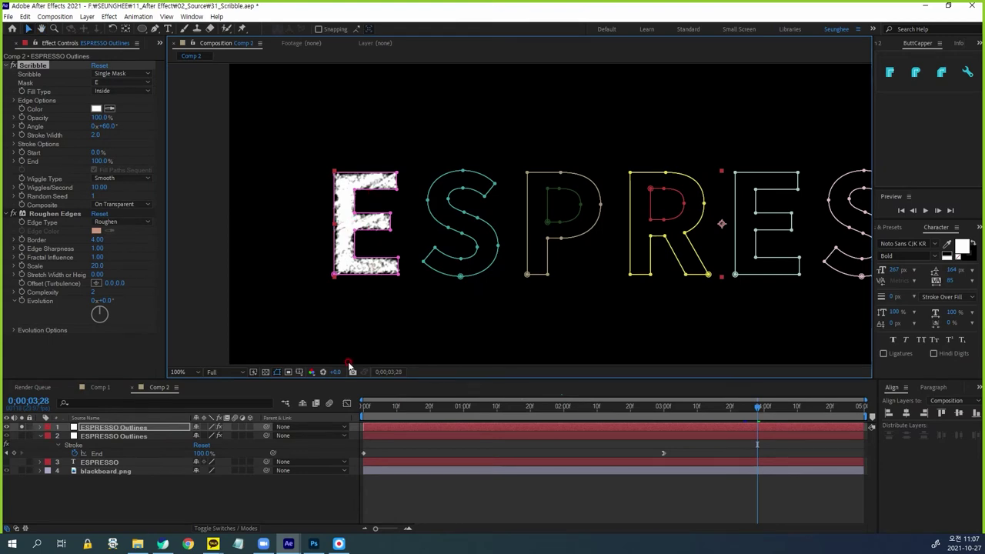
# Set the Scribble effect to All Masks Using Modes so that it fills every letter.
pyautogui.click(116, 73)
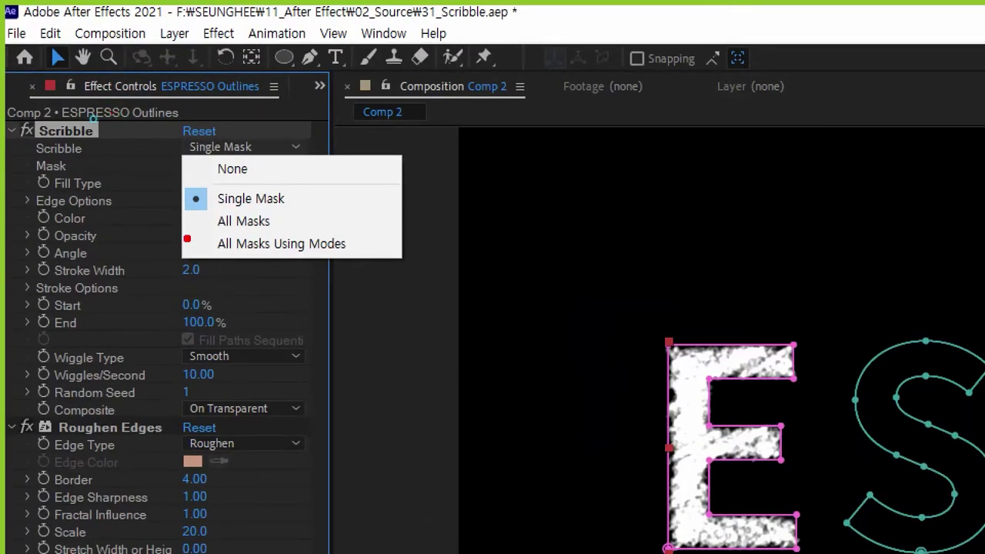
pyautogui.moveTo(93, 119); pyautogui.dragTo(178, 122)
pyautogui.moveTo(356, 243)
pyautogui.mouseDown()
pyautogui.moveTo(193, 269)
pyautogui.moveTo(187, 241)
pyautogui.mouseUp()
pyautogui.press('Escape')
pyautogui.click(226, 147)
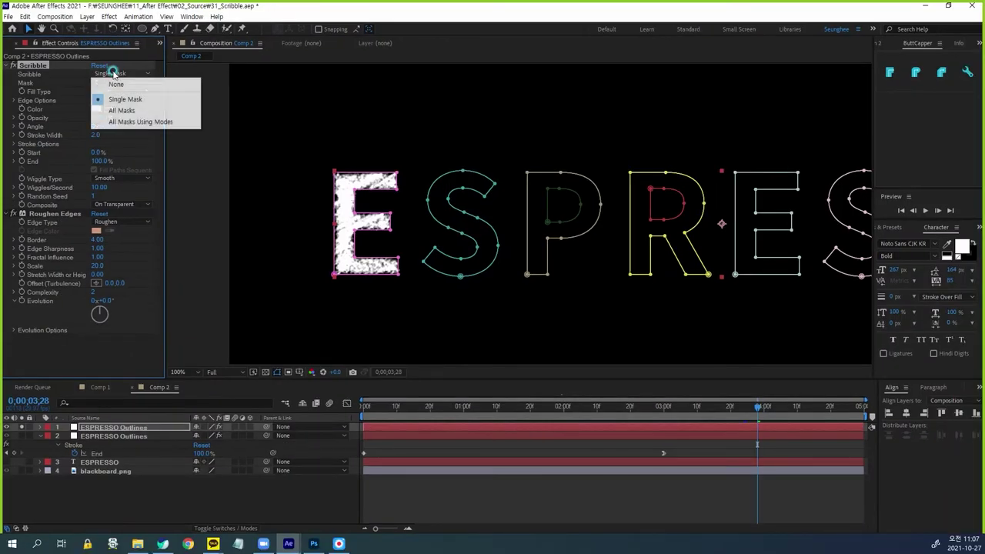
pyautogui.click(135, 120)
pyautogui.moveTo(559, 283); pyautogui.dragTo(447, 292)
pyautogui.scroll(-1, 545, 286)
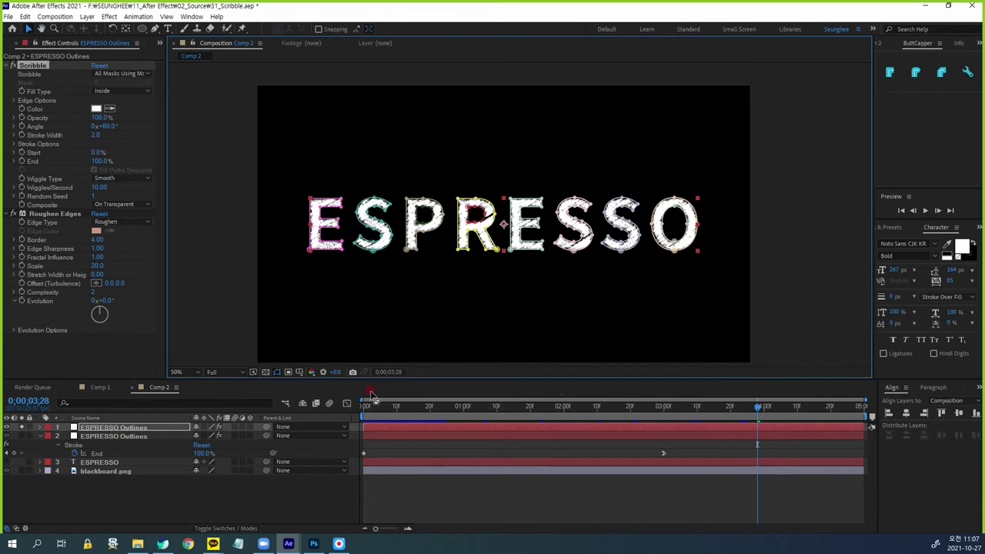
# Keyframe the Scribble effect's End at 100% at 3 seconds and at 0% at the start of the composition.
pyautogui.moveTo(371, 402); pyautogui.dragTo(344, 413)
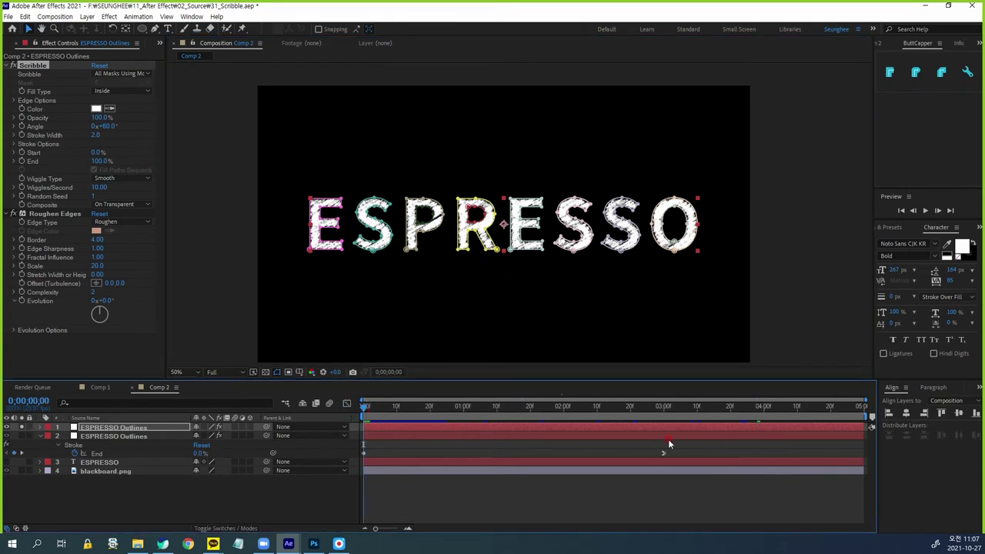
pyautogui.click(662, 408)
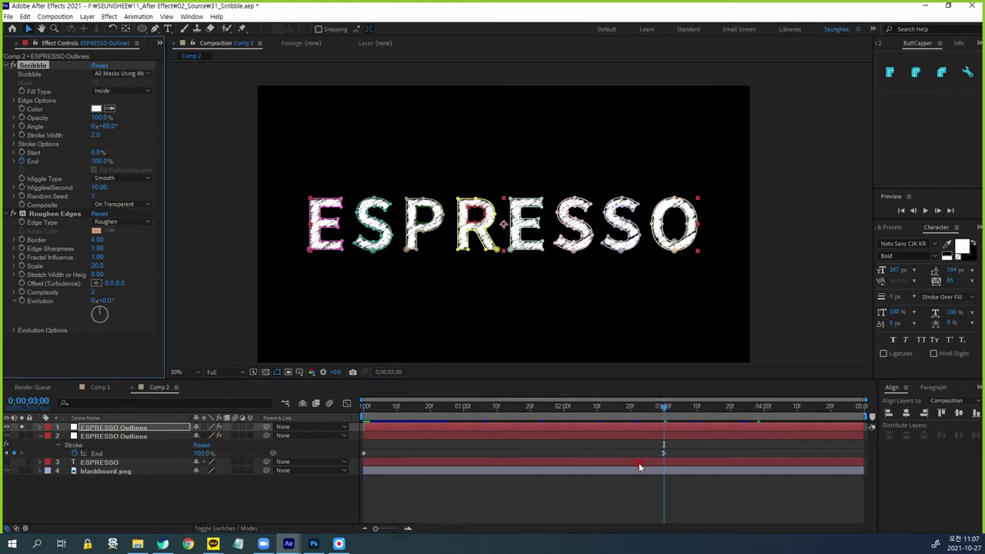
pyautogui.moveTo(662, 406)
pyautogui.mouseDown()
pyautogui.moveTo(501, 418)
pyautogui.moveTo(89, 533)
pyautogui.mouseUp()
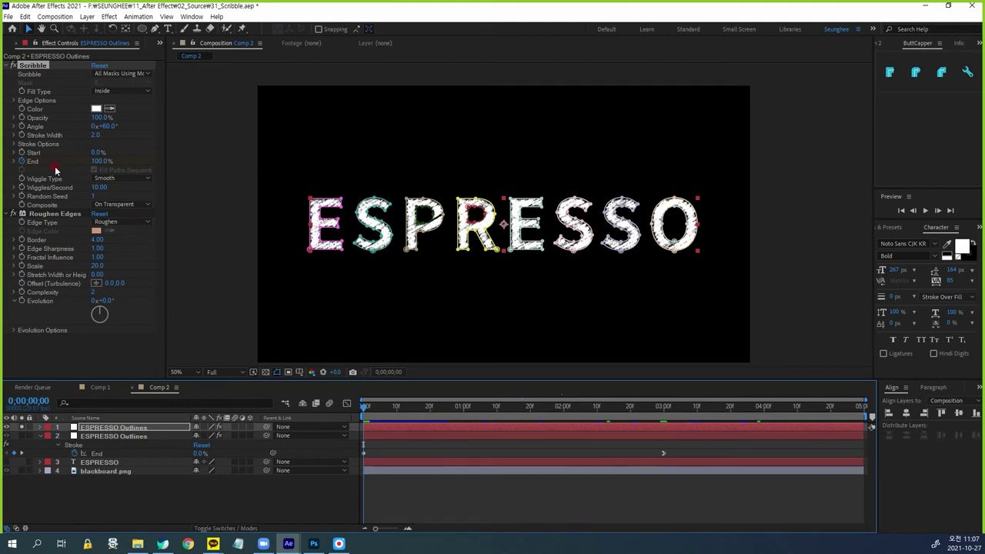
pyautogui.click(100, 161)
pyautogui.write('0')
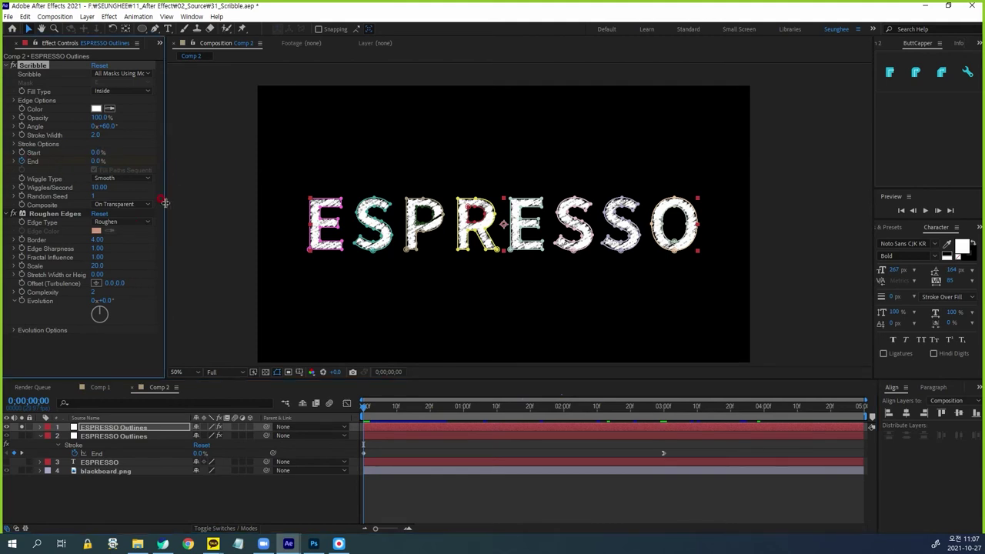
pyautogui.press('Return')
# Reveal the Scribble layer's keyframes, apply Easy Ease In to the End keyframe at 3 seconds, and preview the fill.
pyautogui.click(125, 424)
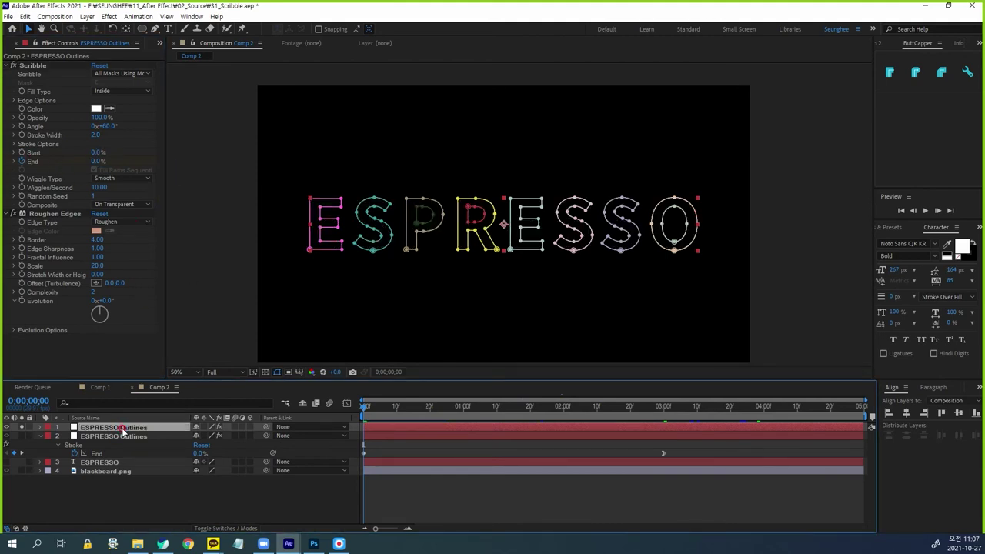
pyautogui.press('u')
pyautogui.click(663, 445)
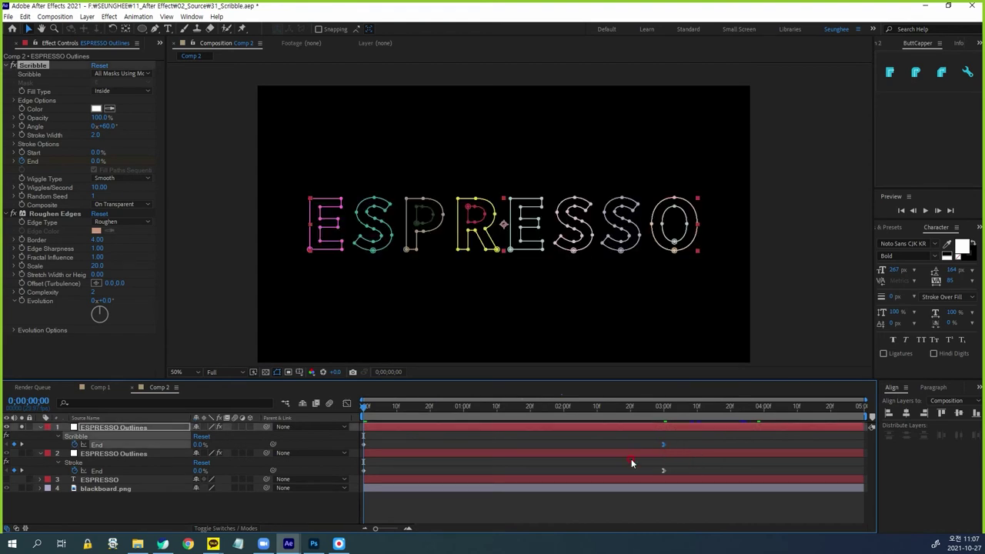
pyautogui.press('space')
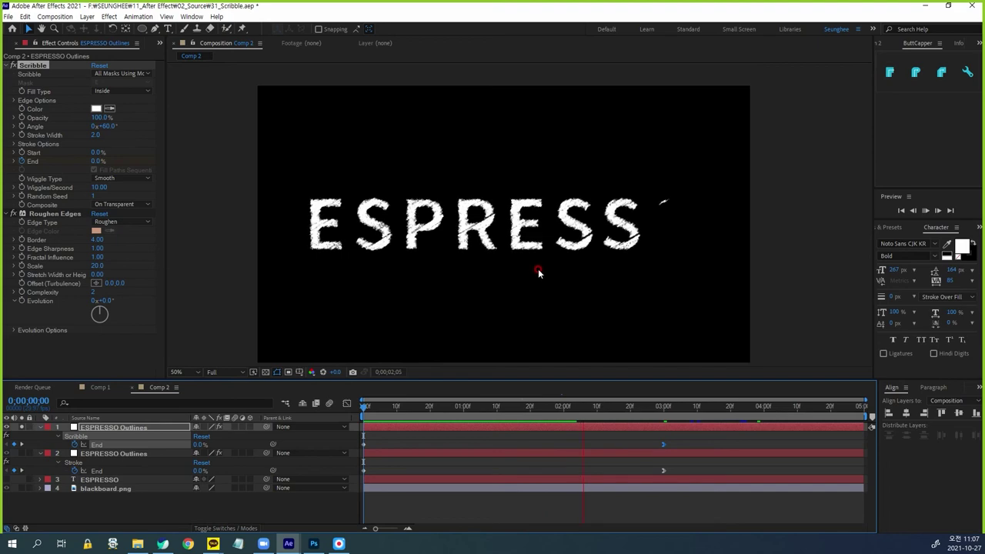
pyautogui.press('space')
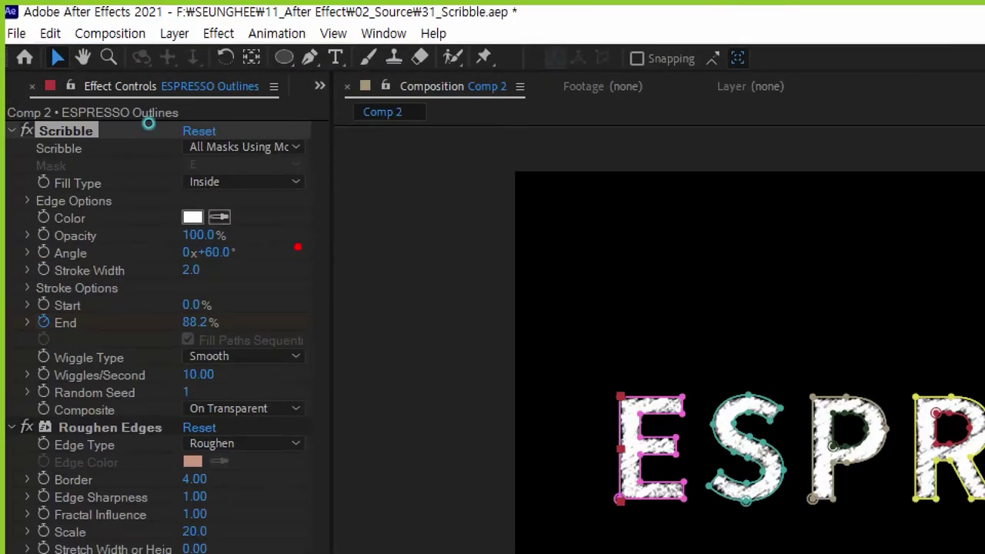
# Set the Scribble effect's opacity to 90%.
pyautogui.moveTo(210, 283)
pyautogui.mouseDown()
pyautogui.moveTo(157, 290)
pyautogui.moveTo(149, 269)
pyautogui.moveTo(174, 255)
pyautogui.moveTo(238, 262)
pyautogui.mouseUp()
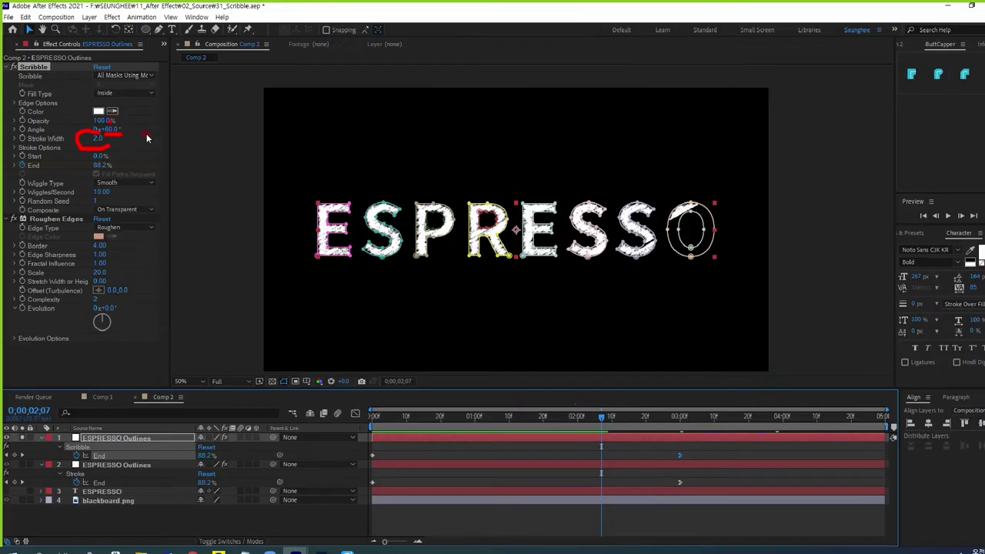
pyautogui.click(206, 235)
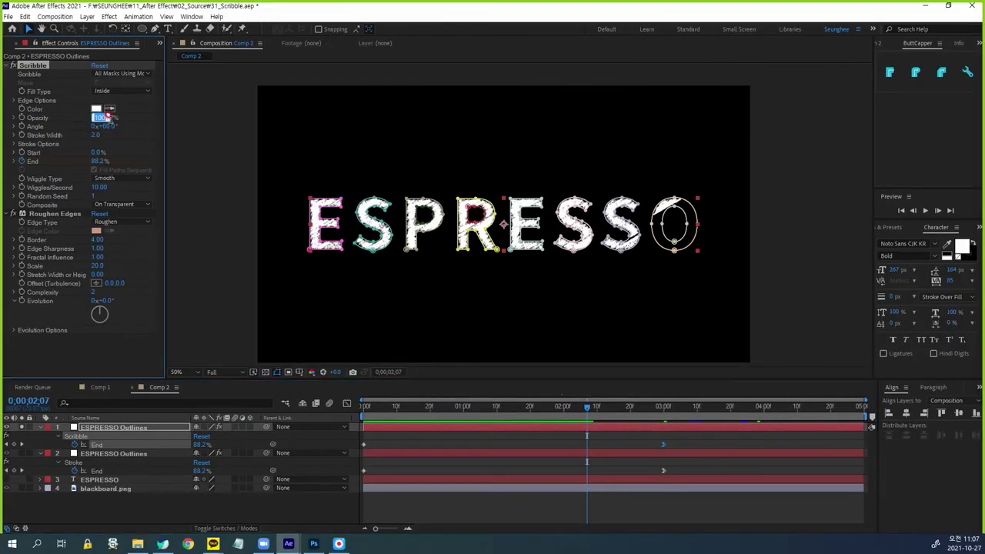
pyautogui.write('90')
pyautogui.press('Return')
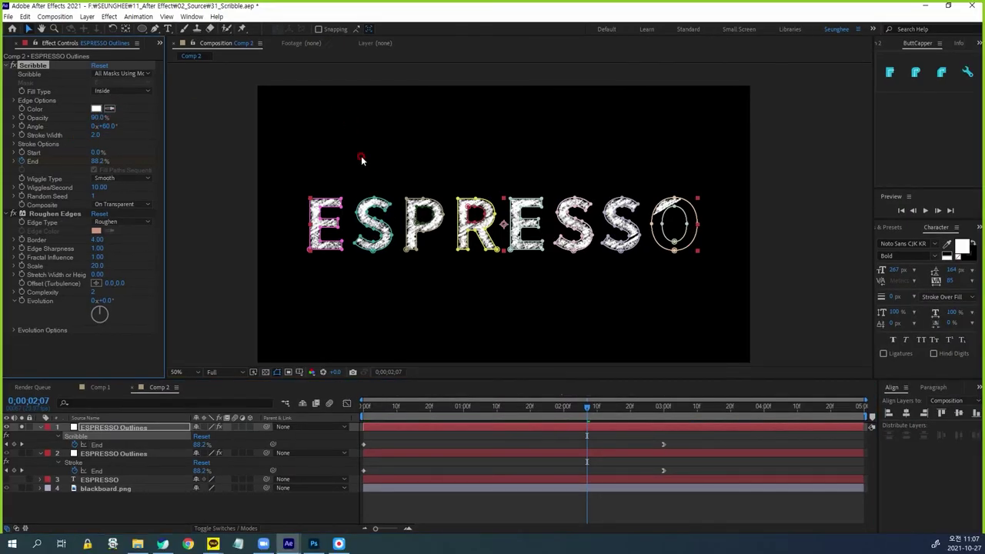
# Try Scribble stroke widths of 3 and 1.5 while viewing the letter fill up close.
pyautogui.scroll(1, 333, 251)
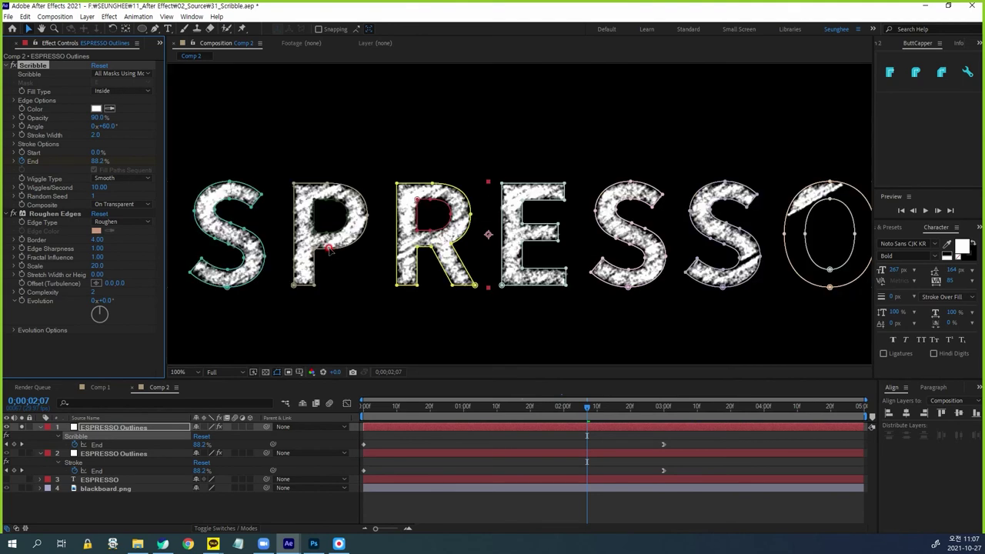
pyautogui.click(96, 135)
pyautogui.write('3')
pyautogui.press('Return')
pyautogui.click(96, 135)
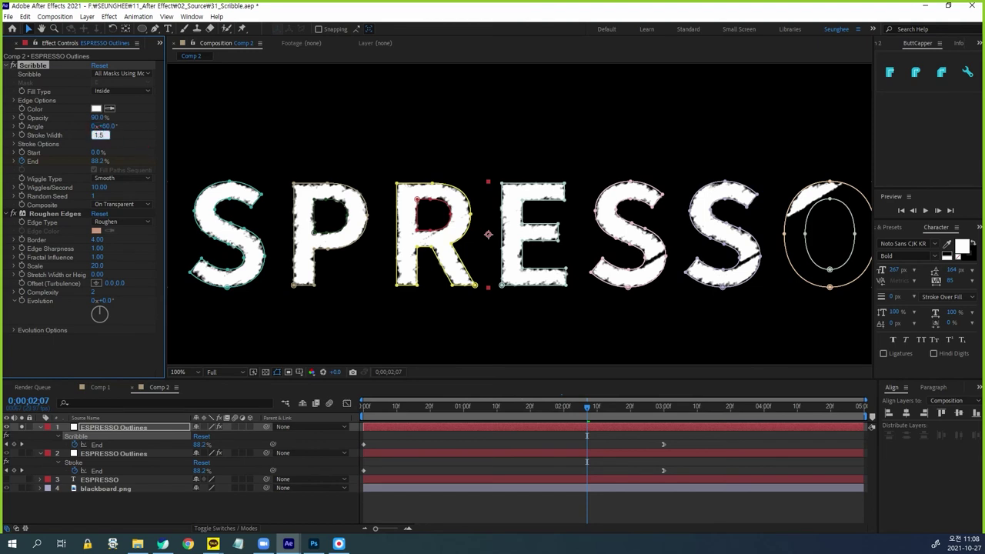
pyautogui.press('Return')
# Set the Scribble effect's stroke width to 1.8.
pyautogui.click(98, 135)
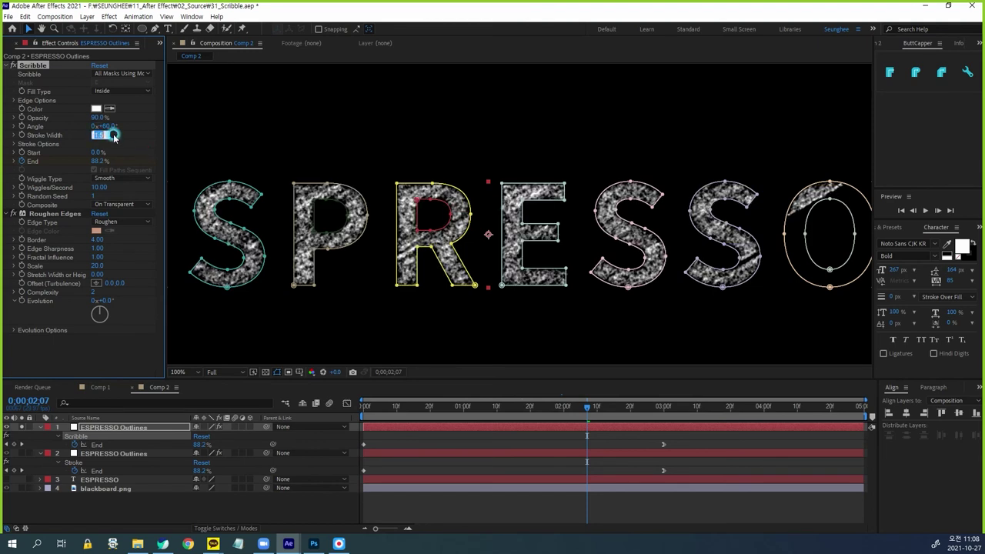
pyautogui.write('1')
pyautogui.press('Return')
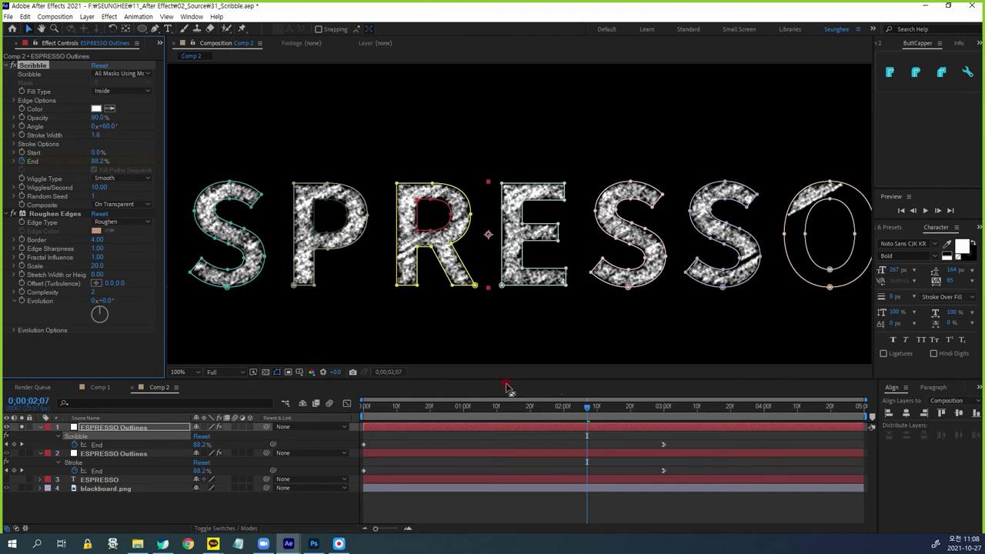
# Turn off solo on the Scribble layer and preview the whole animation on the blackboard from the start.
pyautogui.moveTo(589, 406); pyautogui.dragTo(326, 410)
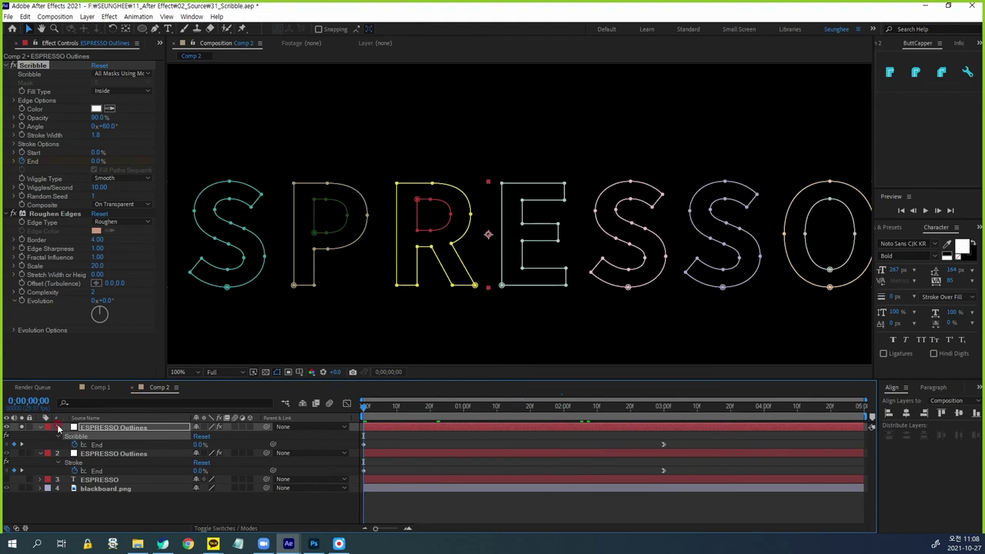
pyautogui.click(24, 429)
pyautogui.click(24, 430)
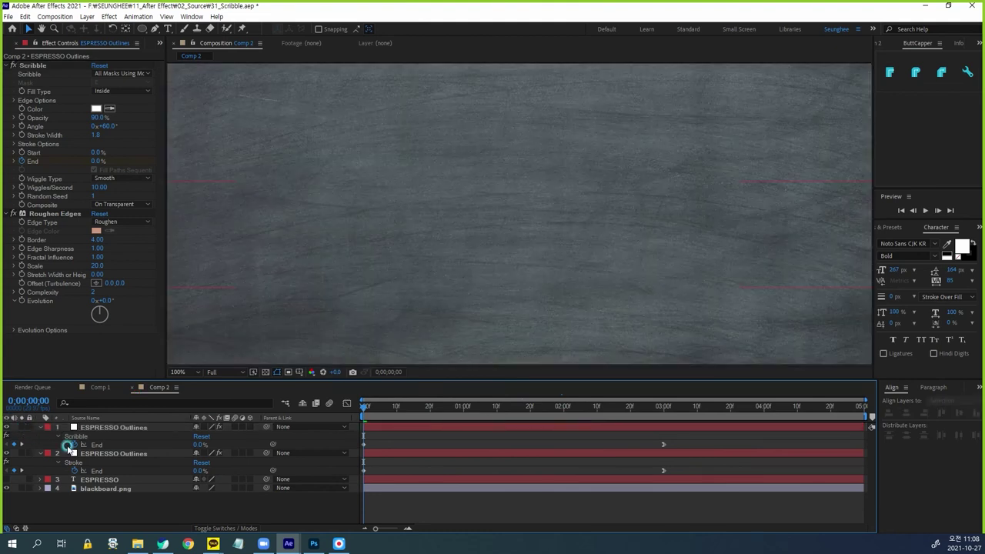
pyautogui.scroll(-2, 524, 250)
pyautogui.click(378, 515)
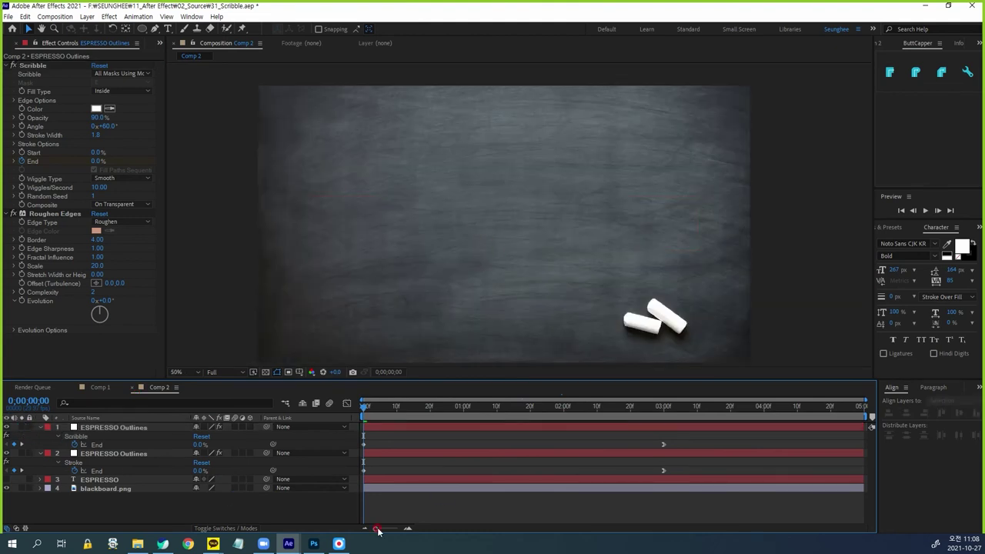
pyautogui.press('space')
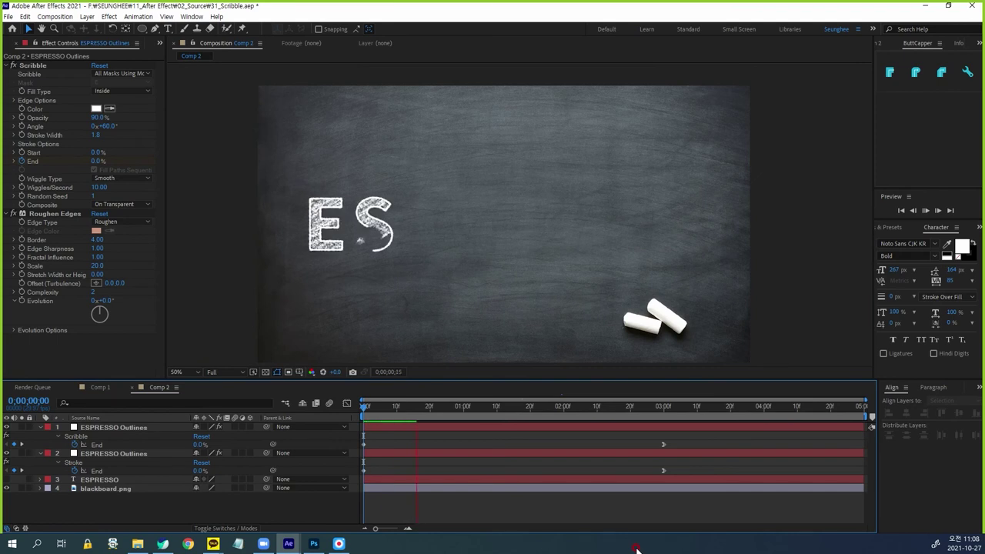